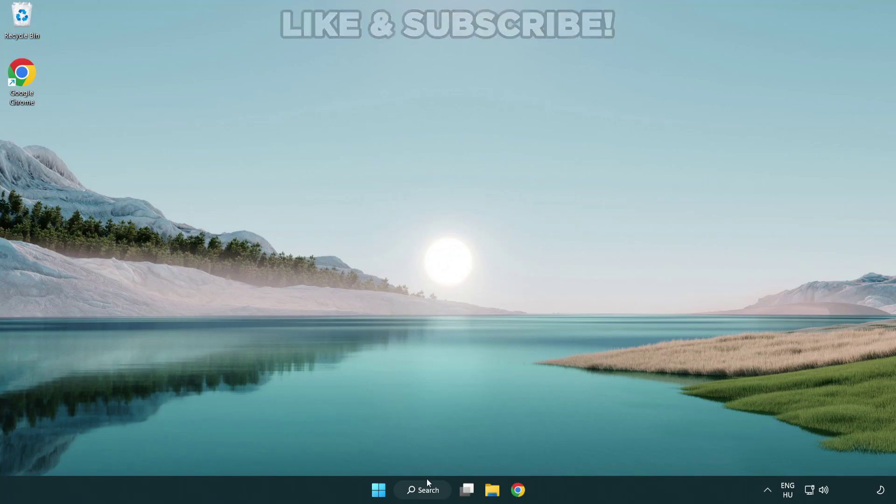
# - Search Windows for 'device manager' so Device Manager shows as the best match
pyautogui.click(428, 491)
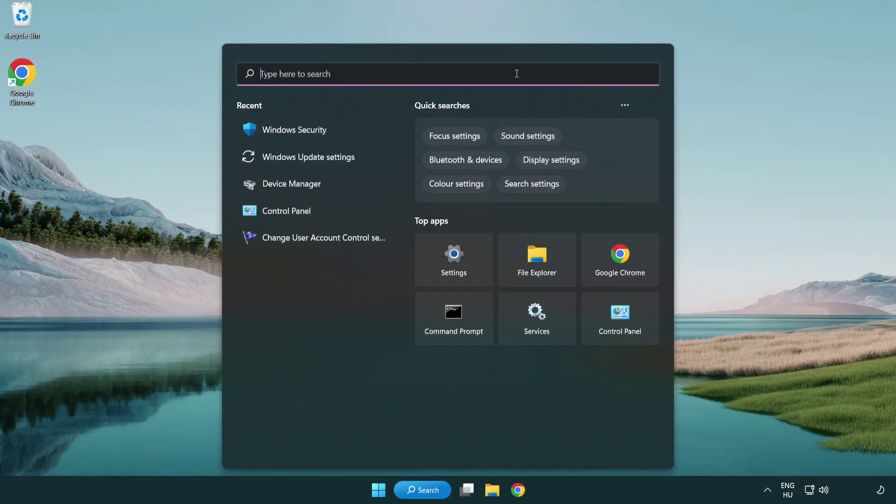
pyautogui.write('device m')
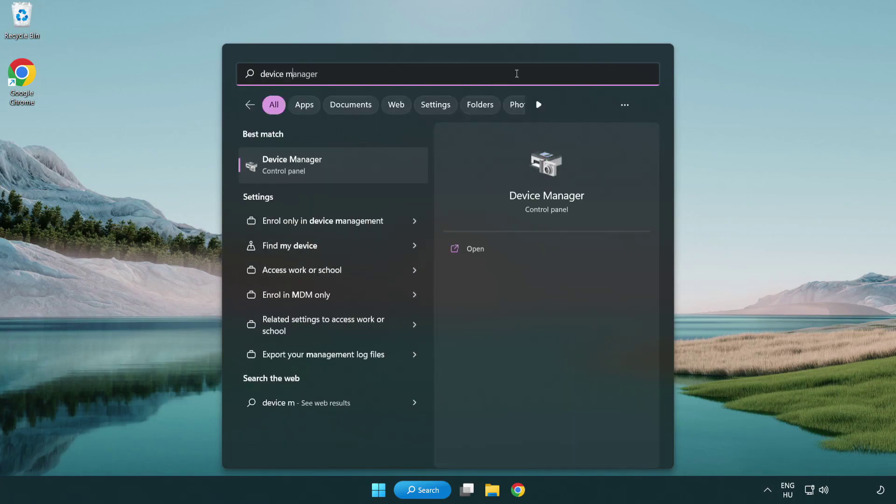
pyautogui.write('anager')
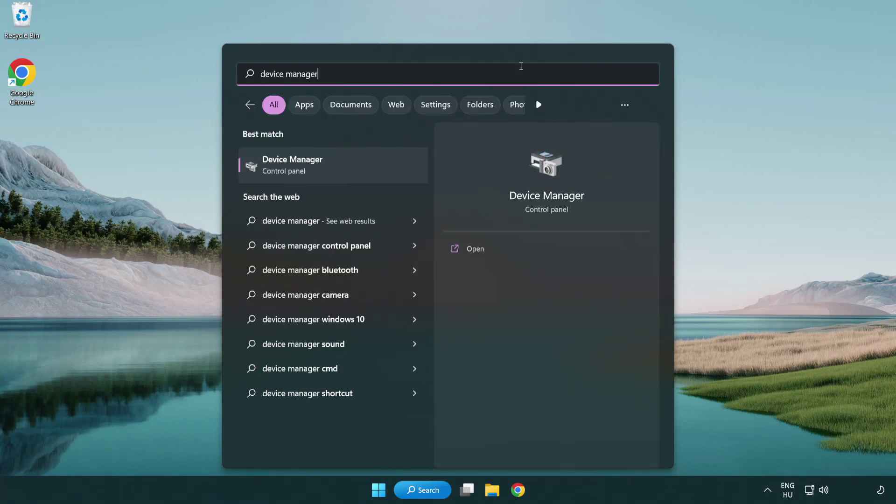
# - Open Device Manager and expand Display adapters to bring up the VMware SVGA 3D adapter's options
pyautogui.click(358, 169)
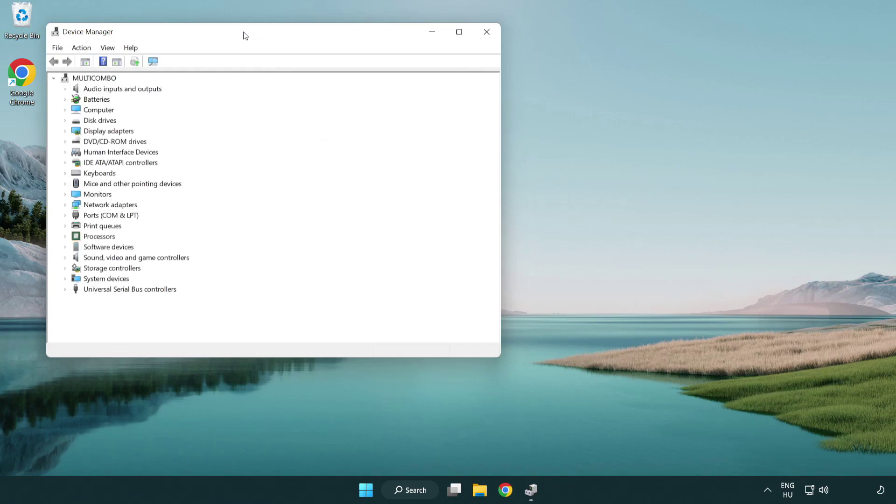
pyautogui.moveTo(243, 35); pyautogui.dragTo(393, 90)
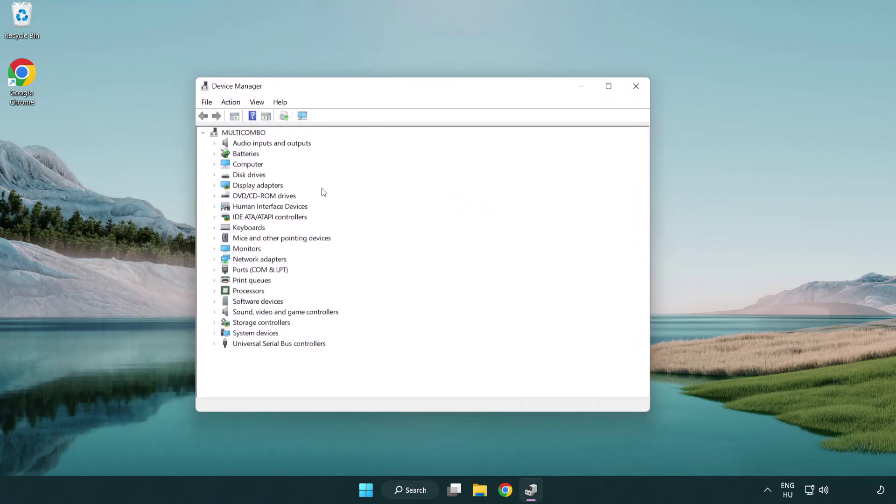
pyautogui.click(246, 188)
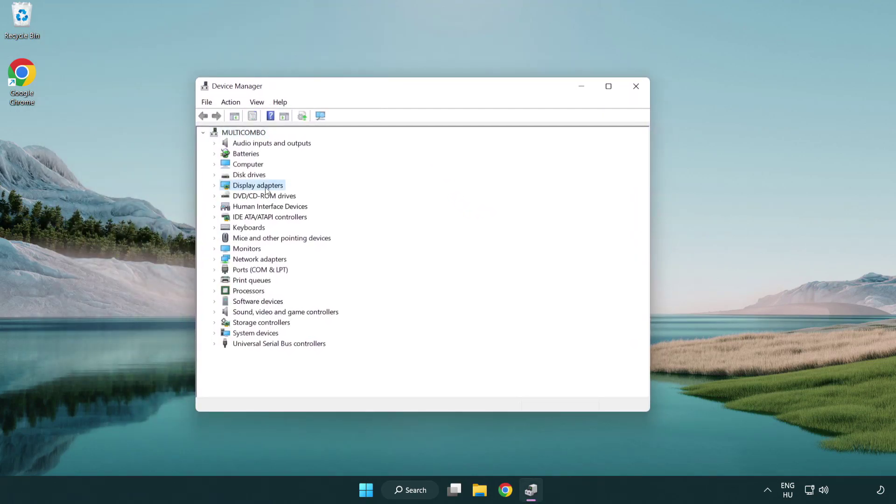
pyautogui.click(214, 186)
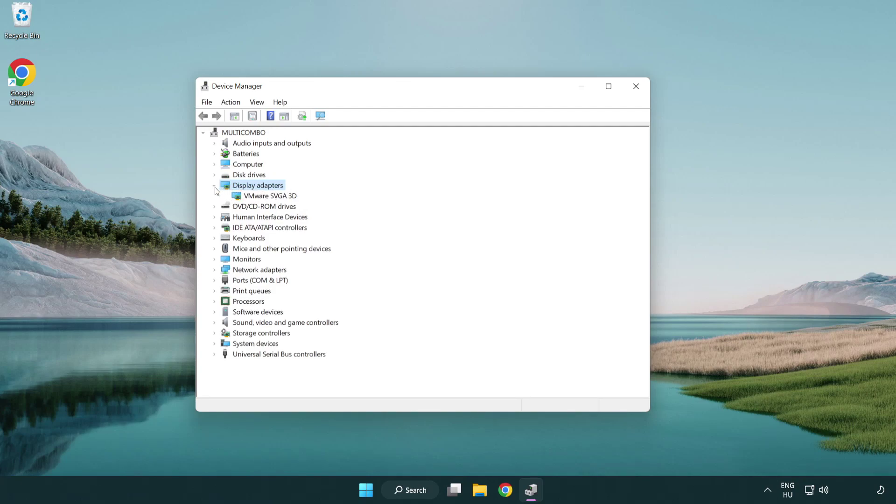
pyautogui.click(267, 197)
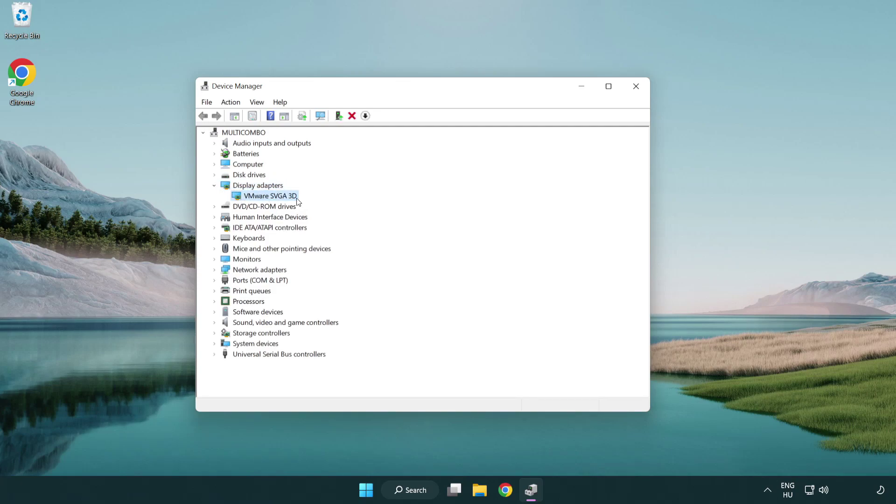
pyautogui.rightClick(267, 198)
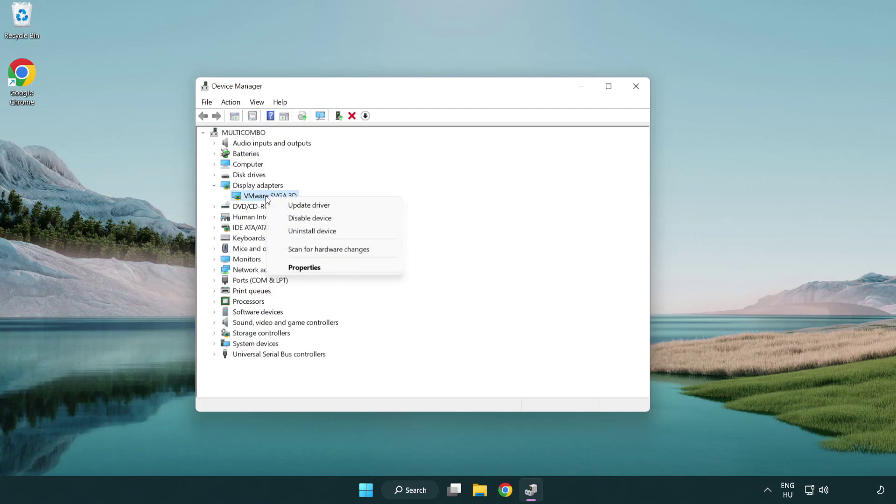
# - Search automatically for a VMware SVGA 3D driver, confirming the best driver is already installed
pyautogui.click(354, 207)
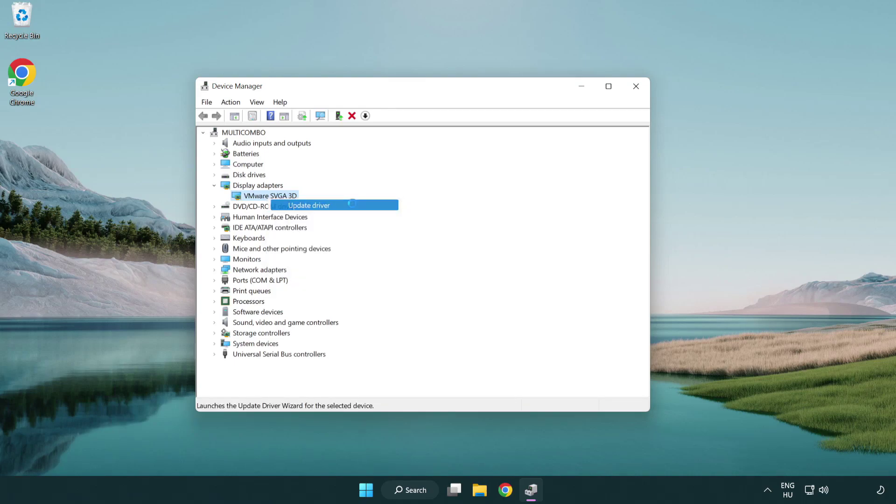
pyautogui.moveTo(370, 140); pyautogui.dragTo(388, 134)
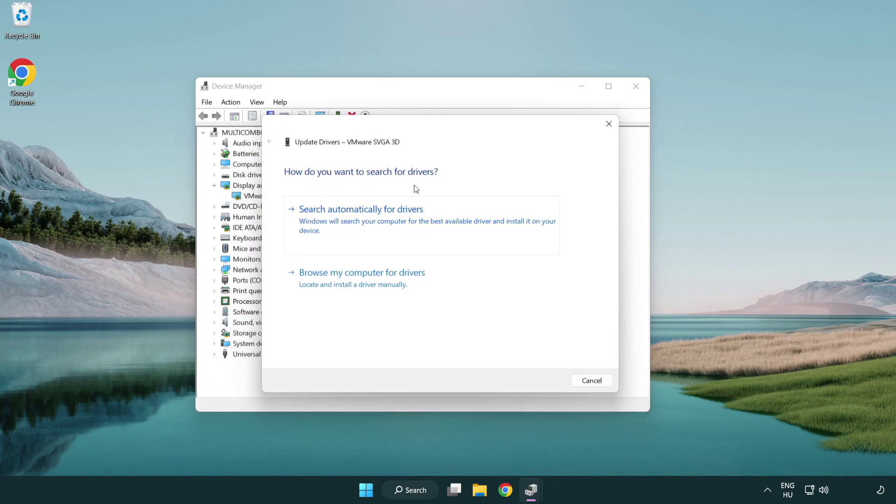
pyautogui.click(393, 217)
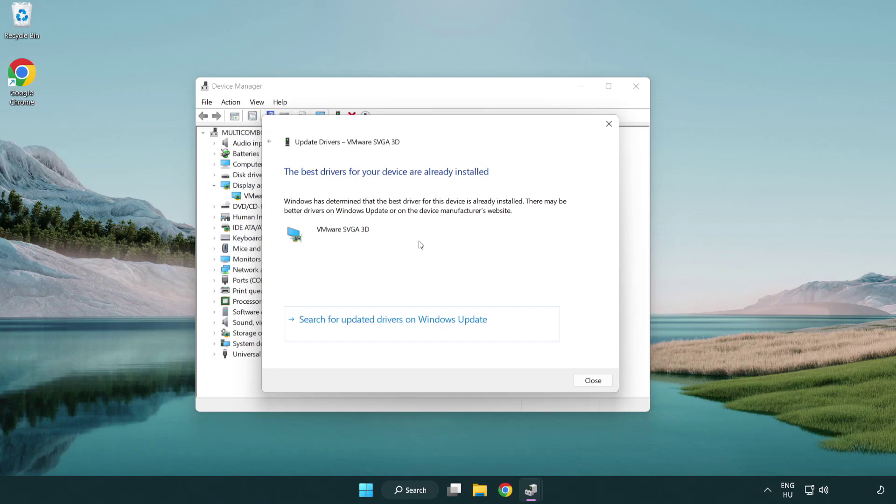
pyautogui.click(593, 381)
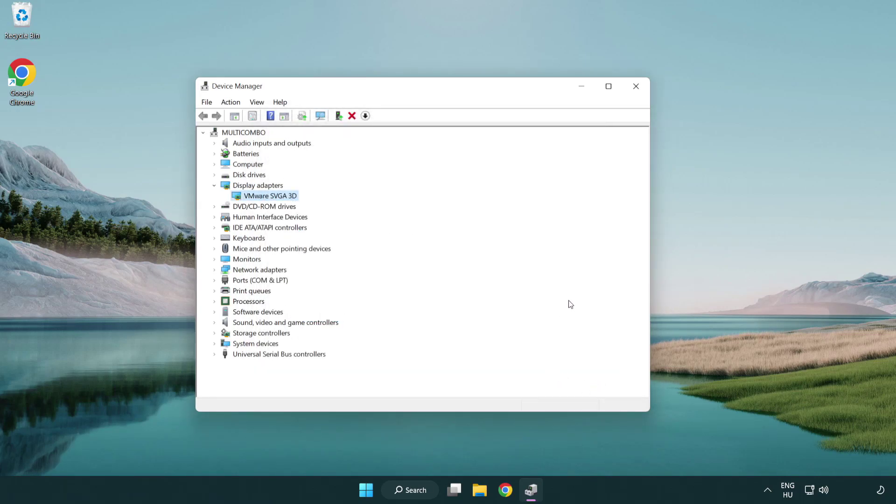
# - Close Device Manager and open Windows Update settings from a search for 'update'
pyautogui.click(636, 87)
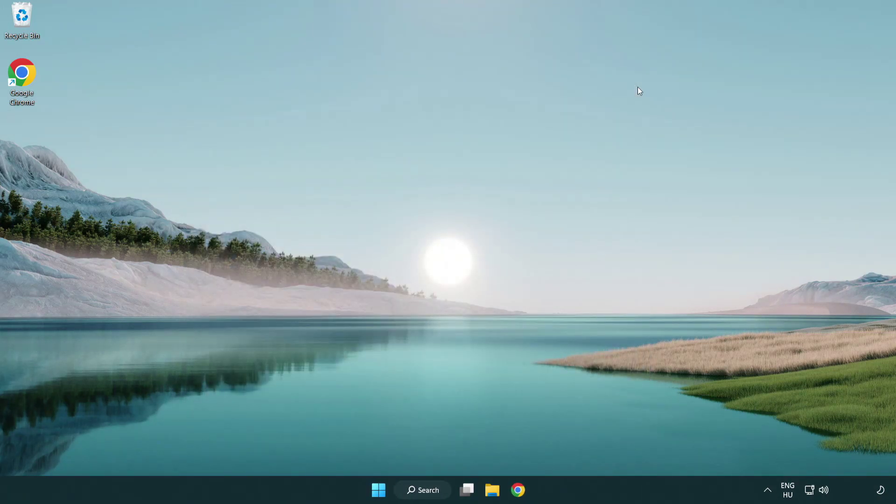
pyautogui.click(430, 487)
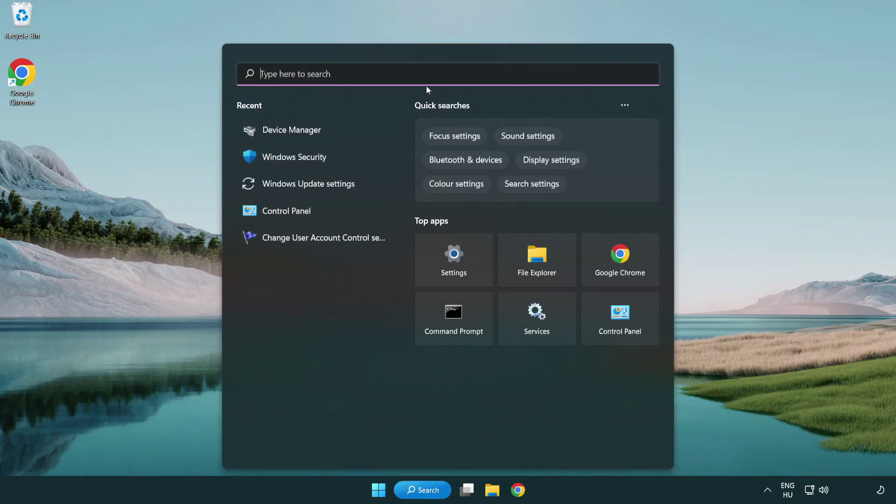
pyautogui.write('update')
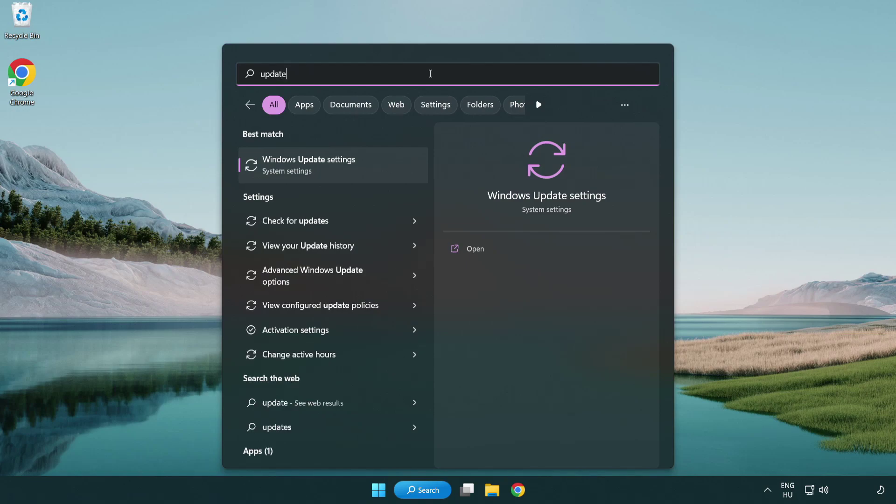
pyautogui.click(350, 172)
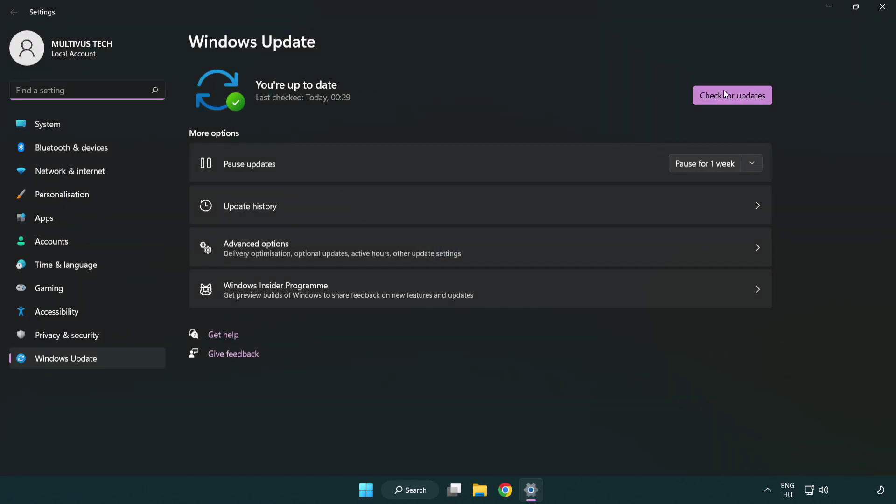
# - Run a fresh Windows Update check showing 'You're up to date', then close Settings
pyautogui.click(748, 102)
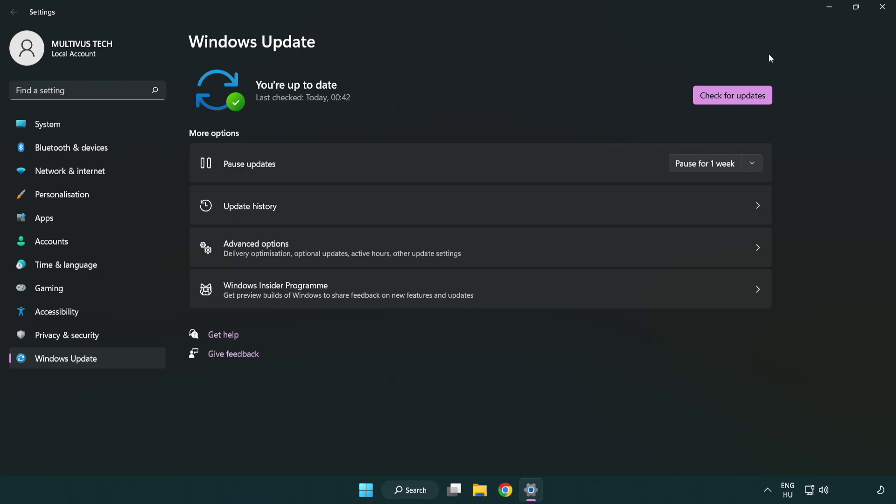
pyautogui.click(879, 14)
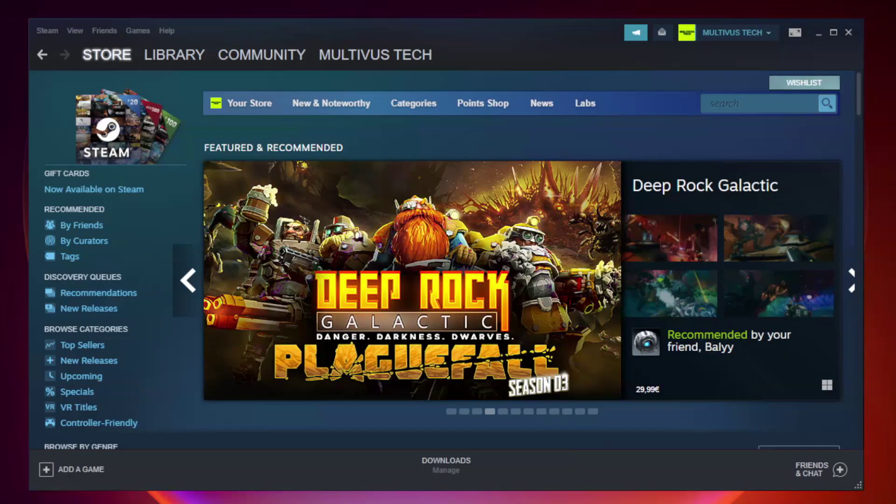
# - Switch Steam from the Store to the Library and right-click YOUR NOT WORKING GAME
pyautogui.moveTo(191, 65)
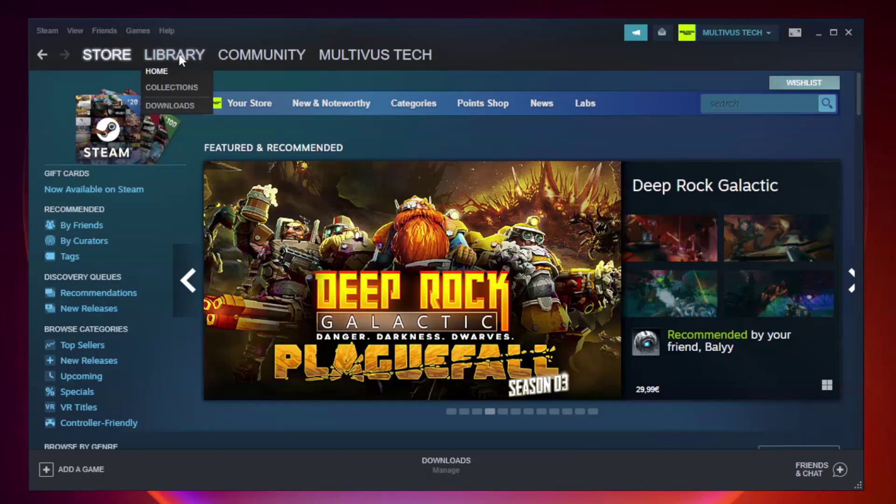
pyautogui.click(181, 60)
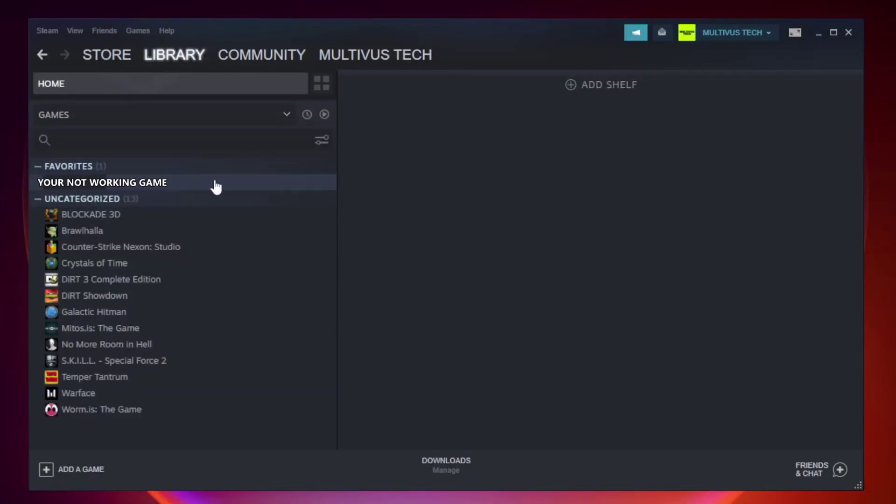
pyautogui.click(194, 186)
pyautogui.rightClick(194, 186)
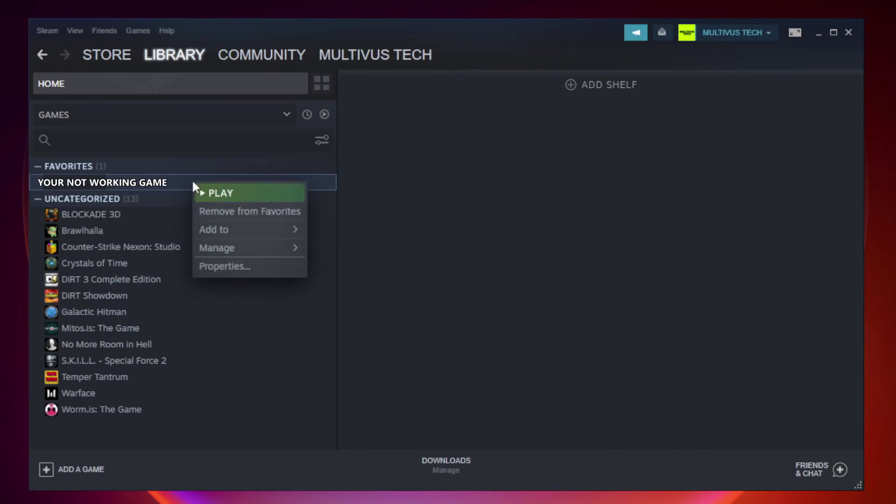
# - Verify Unturned's game files from Properties > Local Files, with all 9192 files validated
pyautogui.click(247, 267)
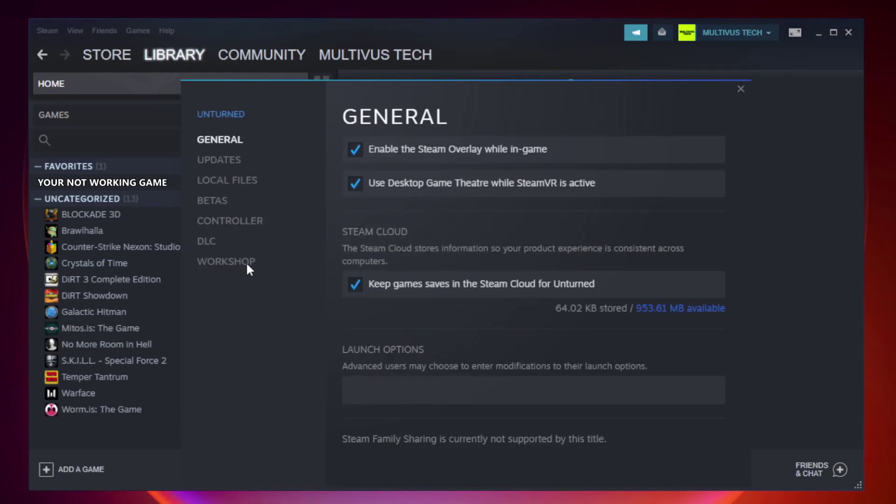
pyautogui.click(237, 184)
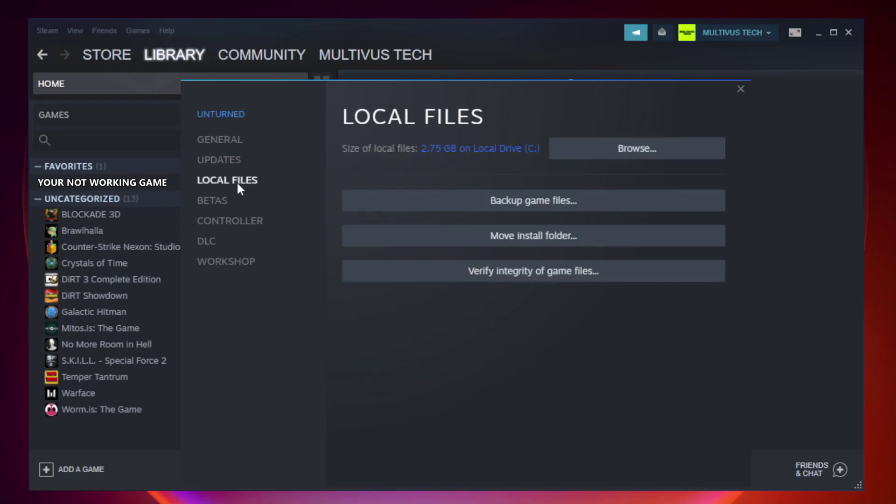
pyautogui.click(541, 276)
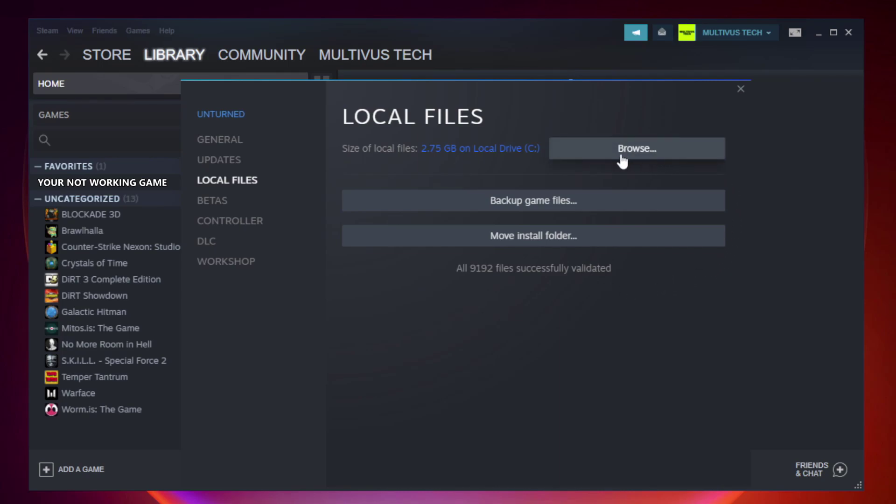
# - Open the game's install folder and the Properties dialog of the YOUR NOT WORKING GAME shortcut
pyautogui.click(639, 149)
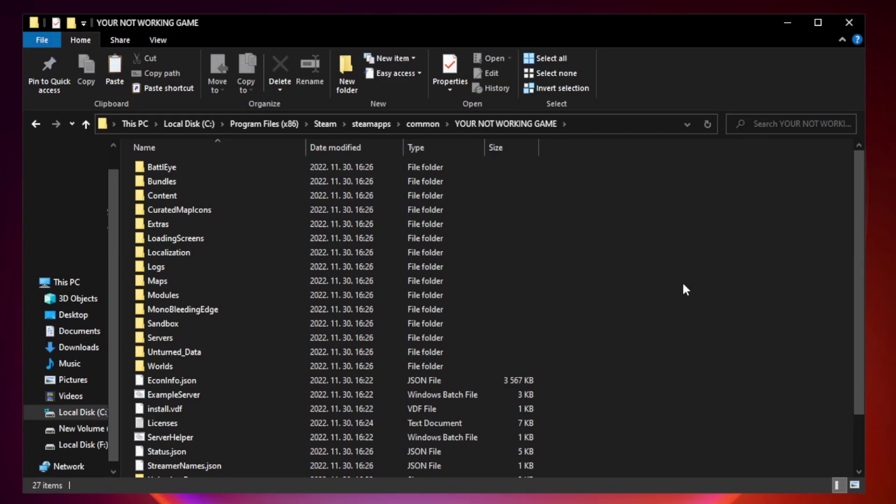
pyautogui.moveTo(859, 245); pyautogui.dragTo(861, 321)
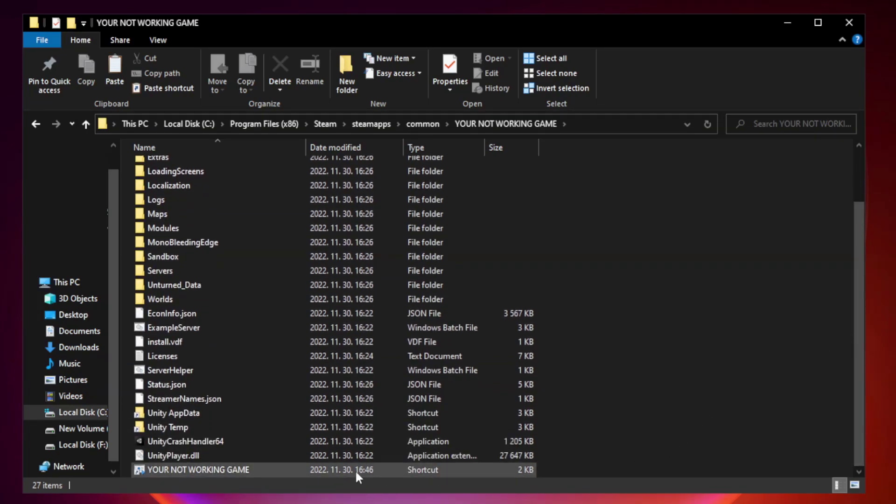
pyautogui.click(309, 470)
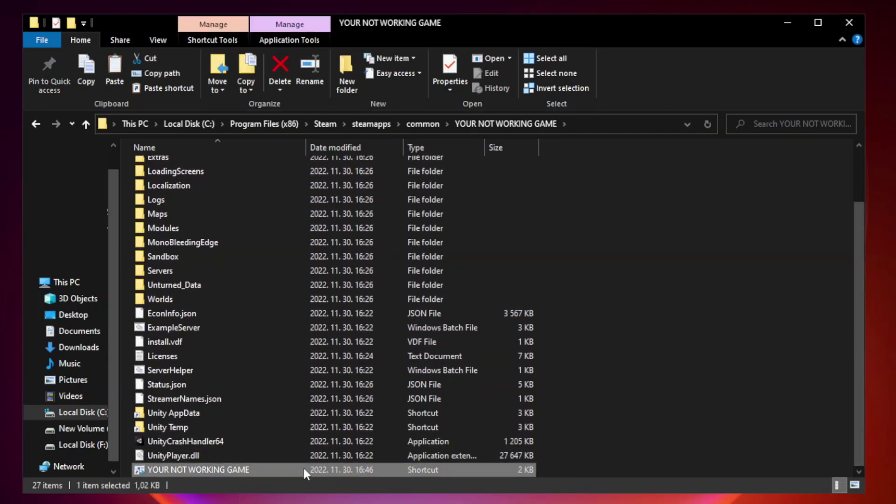
pyautogui.rightClick(304, 472)
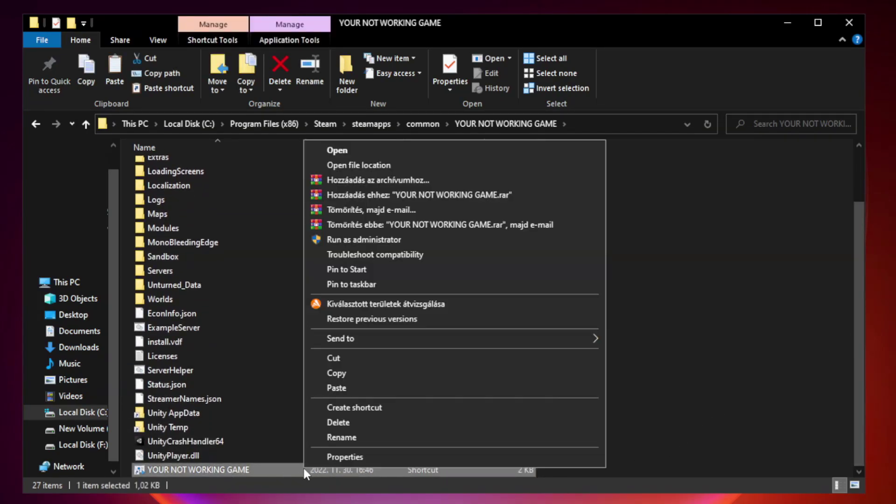
pyautogui.click(452, 457)
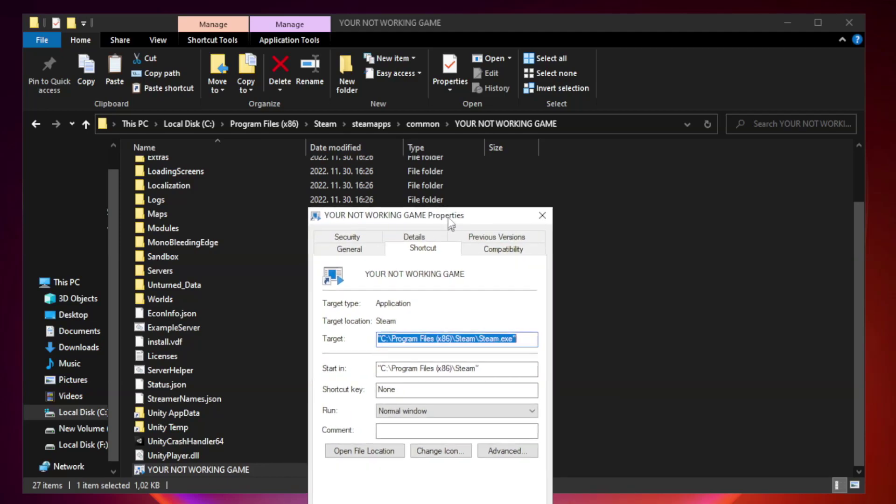
pyautogui.moveTo(445, 247); pyautogui.dragTo(444, 101)
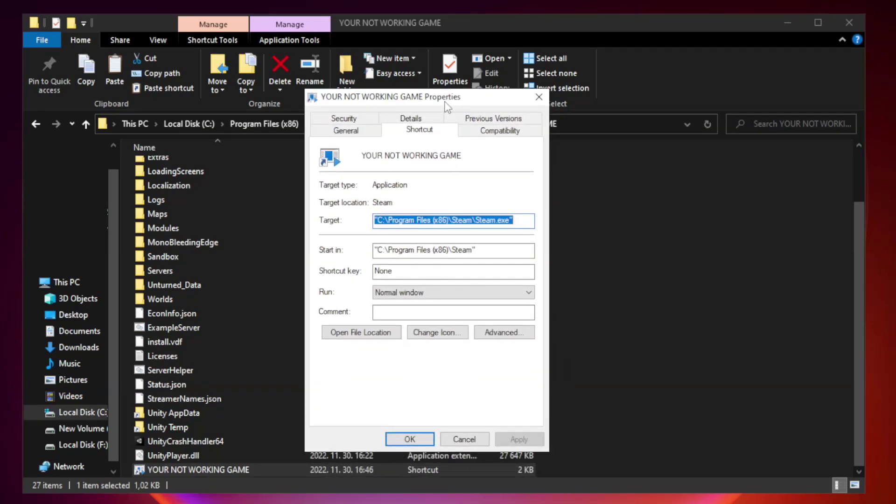
# - Set the shortcut to Windows 8 compatibility mode as administrator, fullscreen optimizations disabled, and apply
pyautogui.click(498, 132)
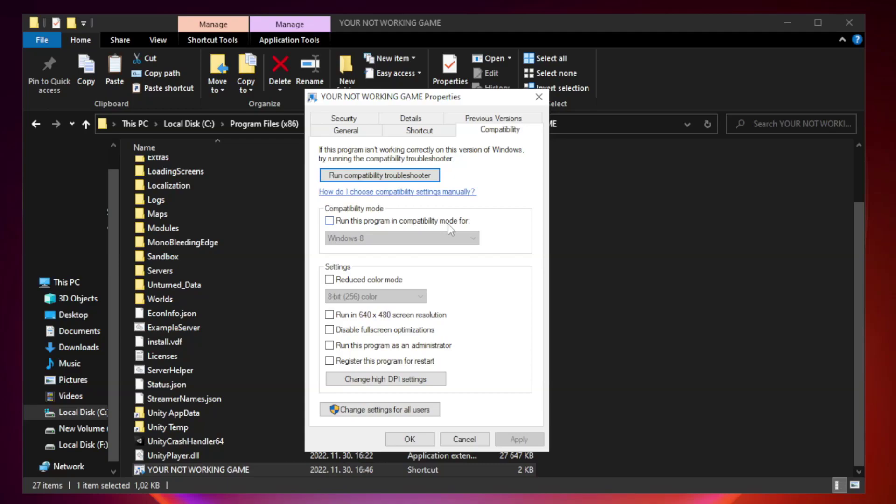
pyautogui.click(356, 222)
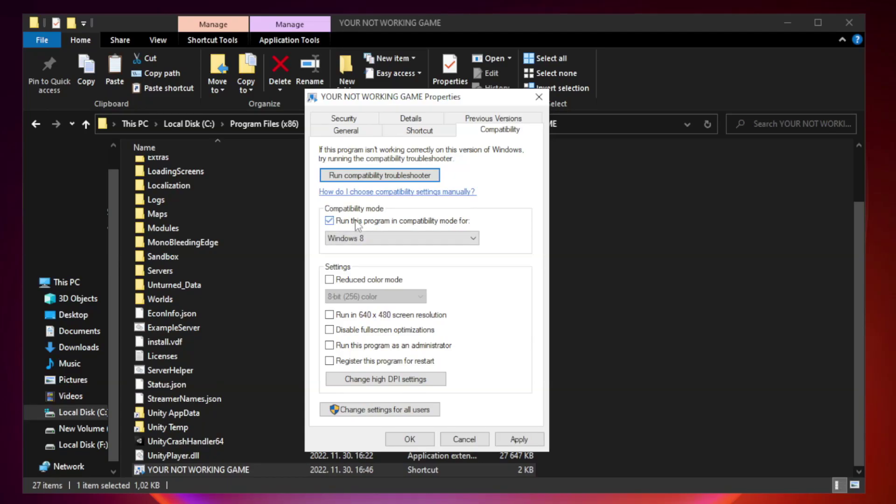
pyautogui.click(383, 237)
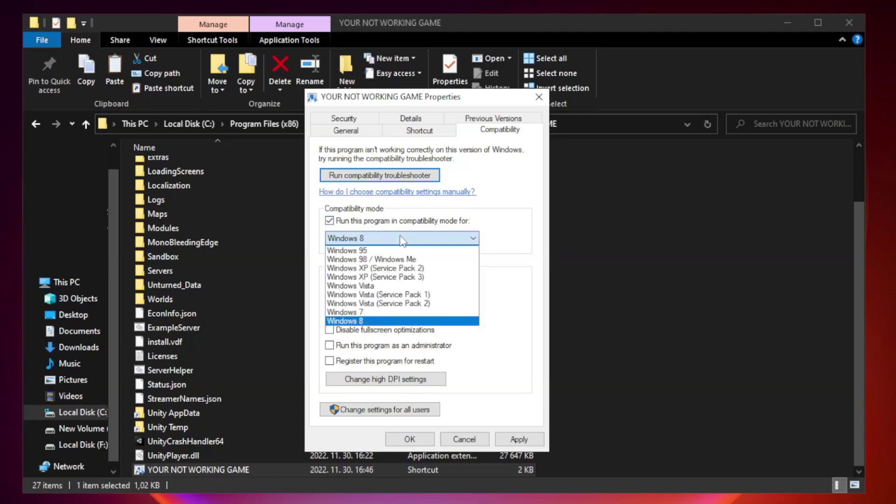
pyautogui.click(379, 321)
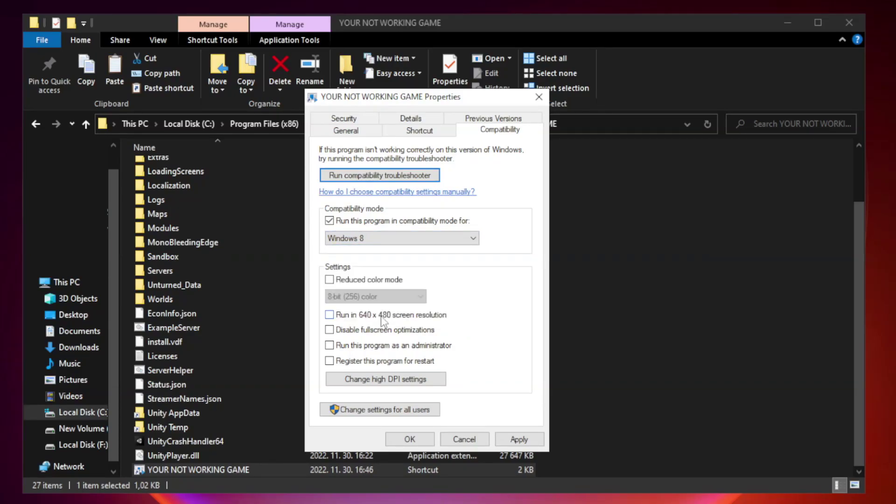
pyautogui.click(350, 333)
pyautogui.click(517, 440)
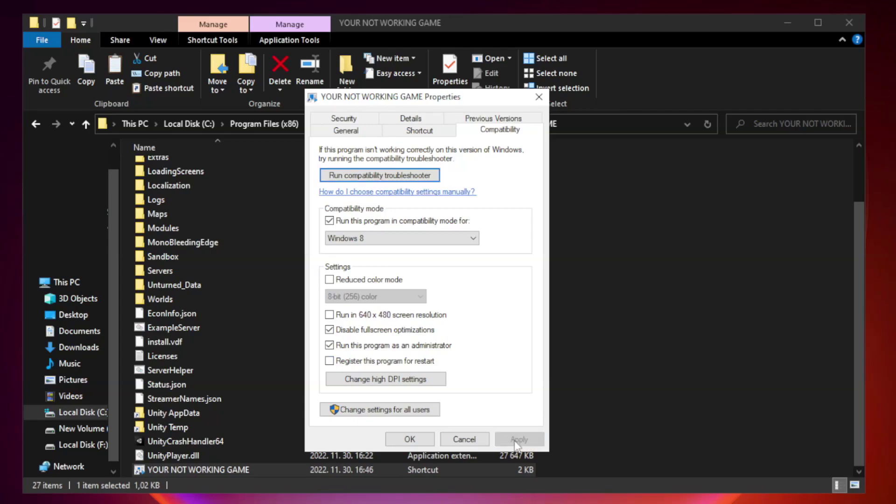
pyautogui.click(409, 440)
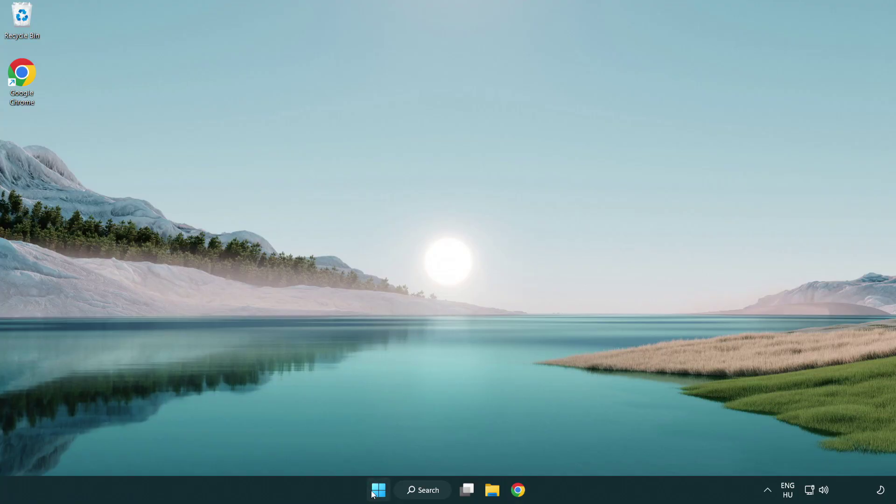
# - Right-click the Start button to show the Win+X quick-link menu
pyautogui.rightClick(378, 492)
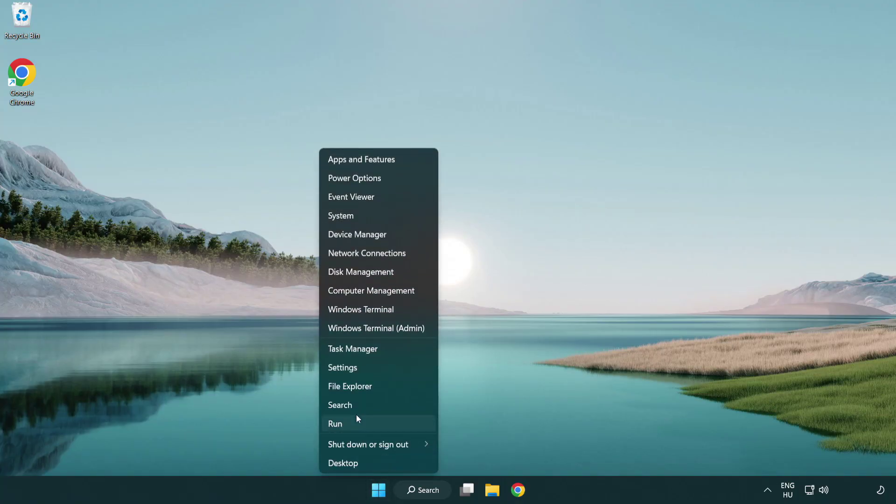
# - In Task Manager's Startup apps, disable Terminal and Phone Link
pyautogui.click(395, 351)
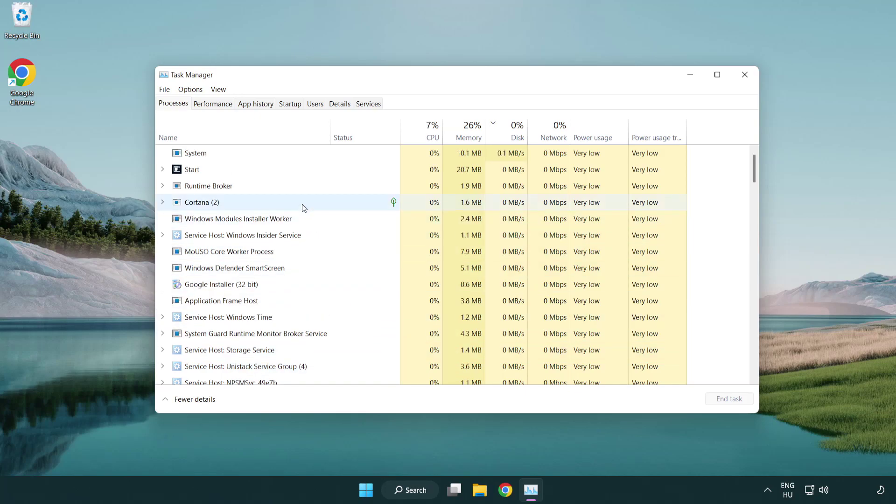
pyautogui.click(292, 105)
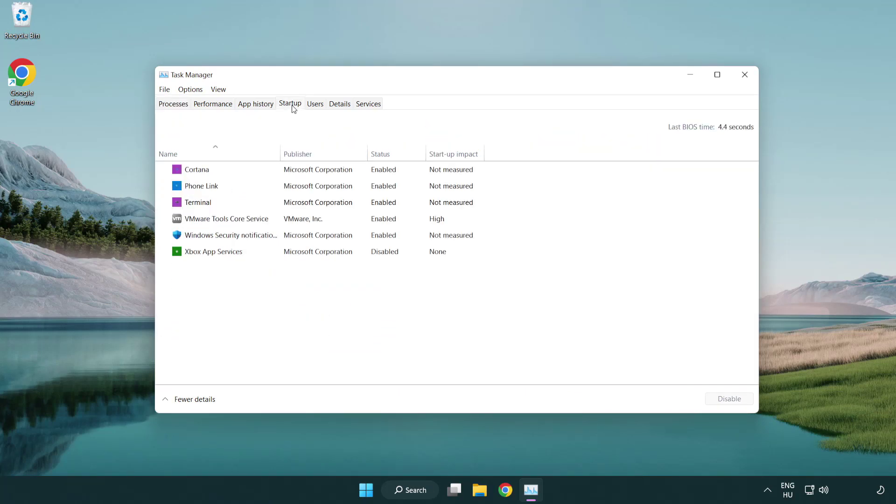
pyautogui.click(293, 204)
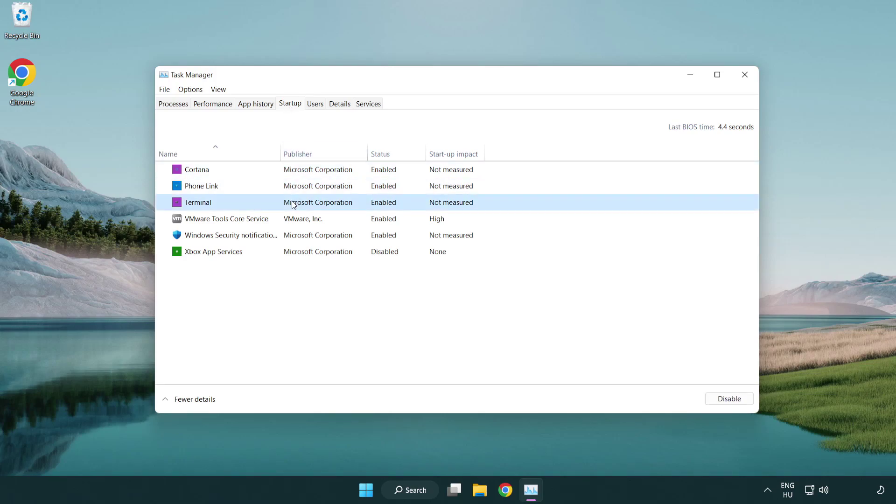
pyautogui.click(721, 399)
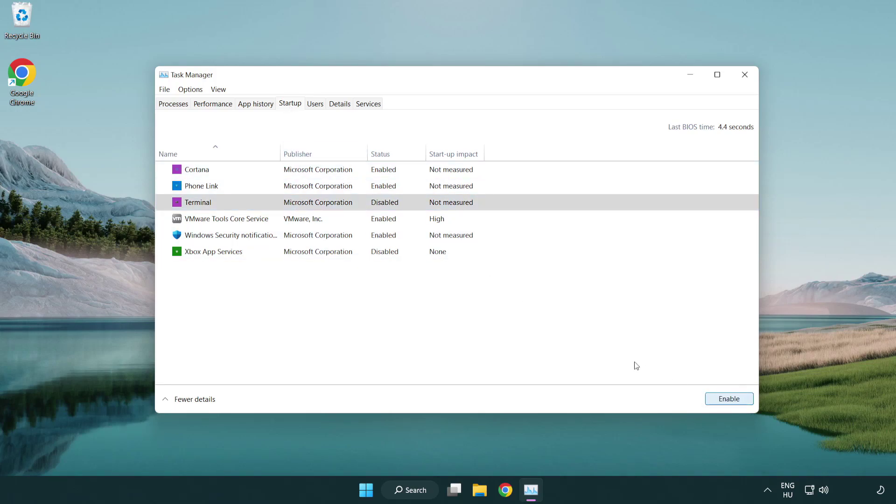
pyautogui.click(373, 189)
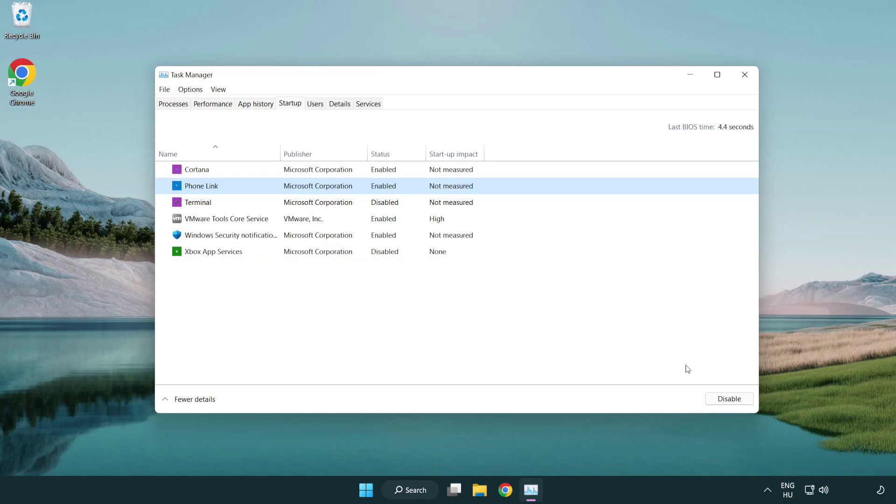
pyautogui.click(728, 400)
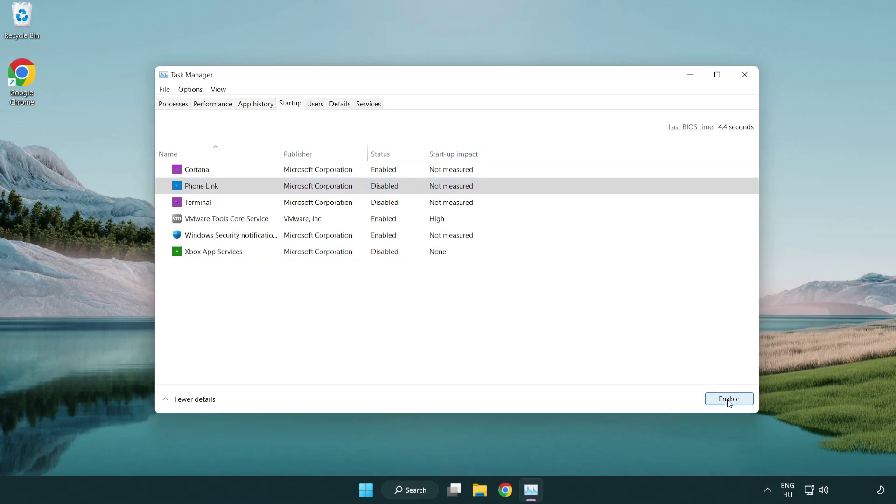
# - Disable Cortana and the Windows Security startup entry, then close Task Manager
pyautogui.click(320, 175)
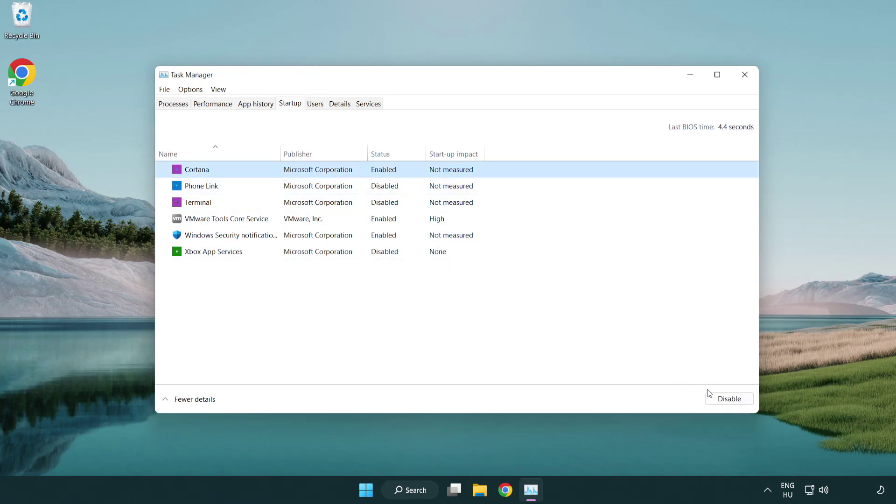
pyautogui.click(715, 398)
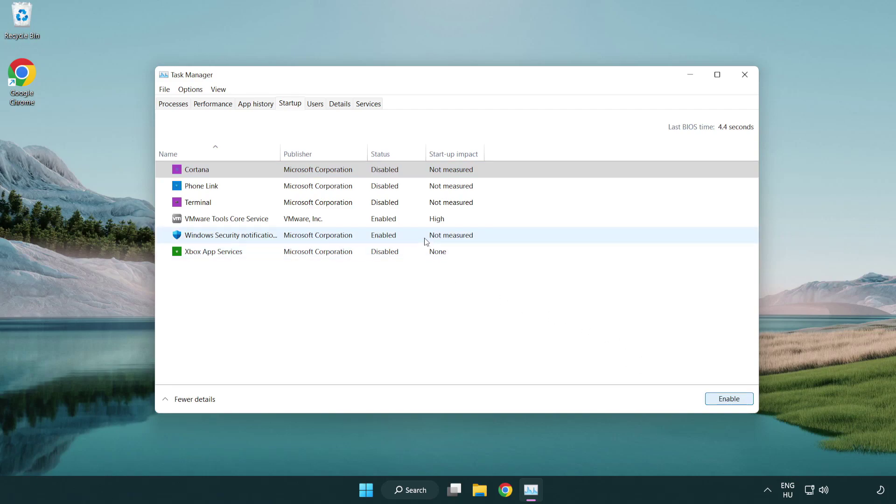
pyautogui.click(425, 241)
pyautogui.click(707, 398)
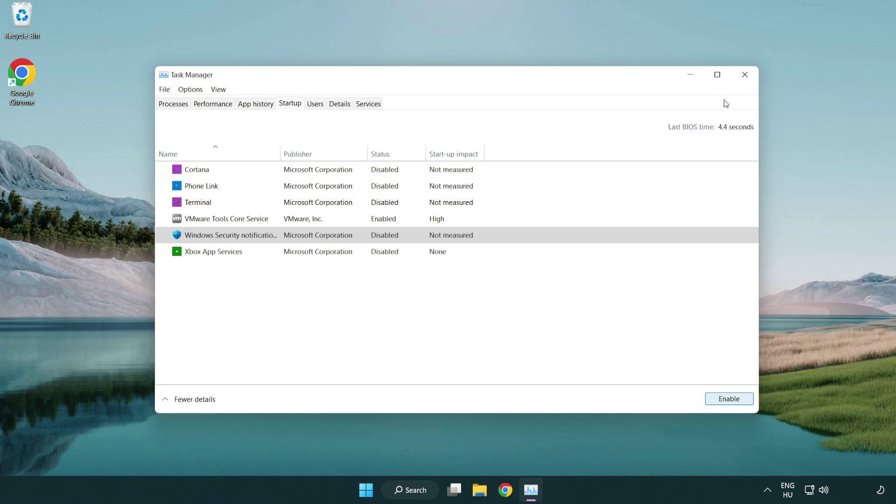
pyautogui.click(746, 78)
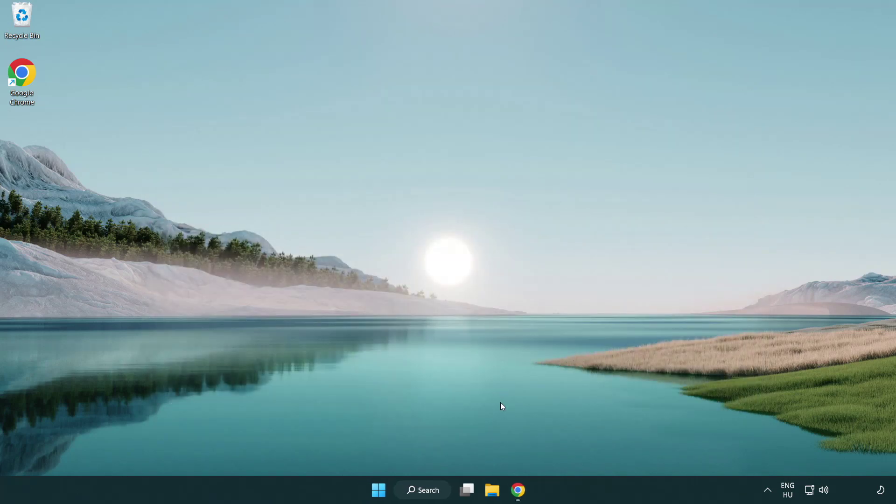
# - Back in Chrome, download dxwebsetup.exe from the DirectX End-User Runtime Web Installer page
pyautogui.click(518, 489)
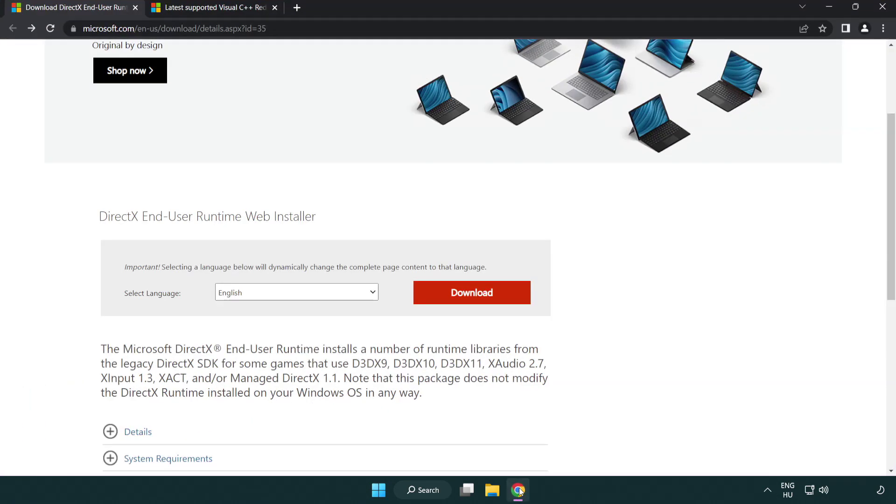
pyautogui.scroll(3, 382, 412)
pyautogui.click(94, 28)
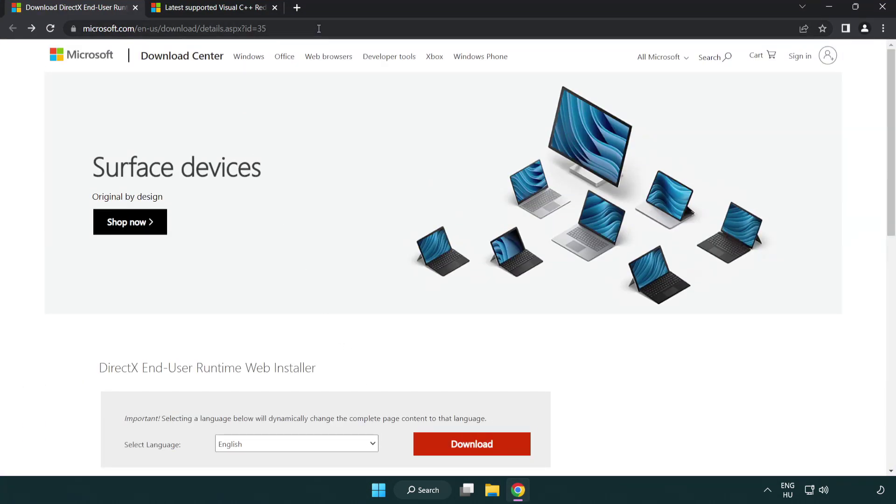
pyautogui.click(857, 203)
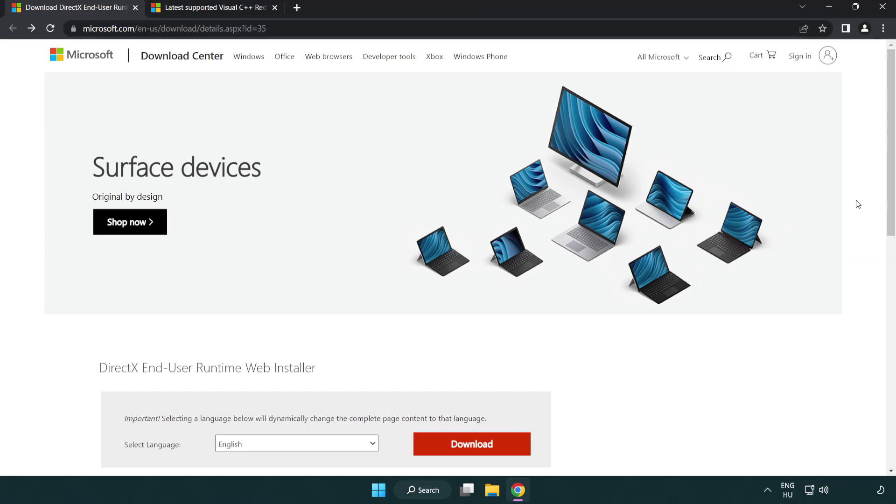
pyautogui.moveTo(888, 204); pyautogui.dragTo(888, 259)
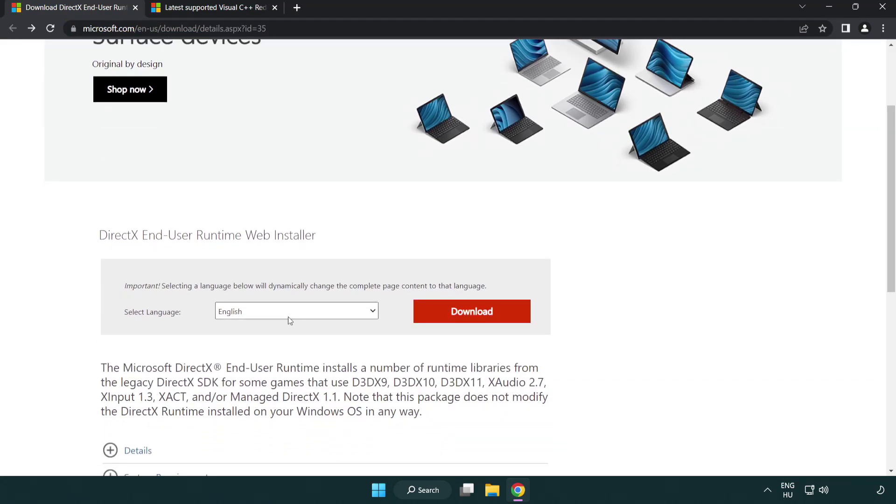
pyautogui.click(475, 321)
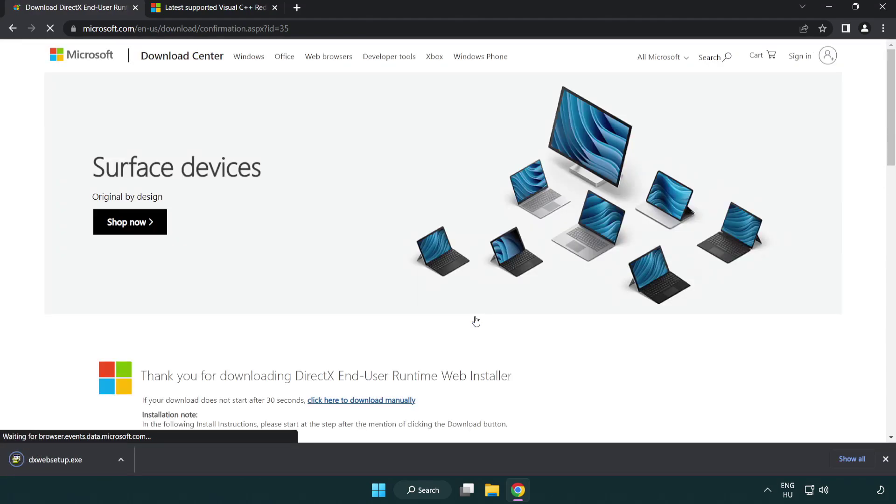
# - Run the downloaded dxwebsetup.exe and move the DirectX Setup window to the screen centre
pyautogui.click(58, 461)
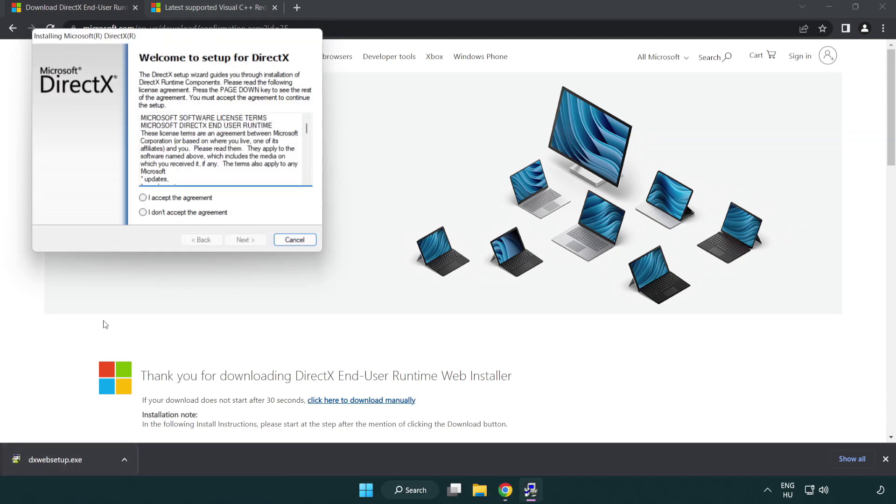
pyautogui.moveTo(136, 43); pyautogui.dragTo(394, 142)
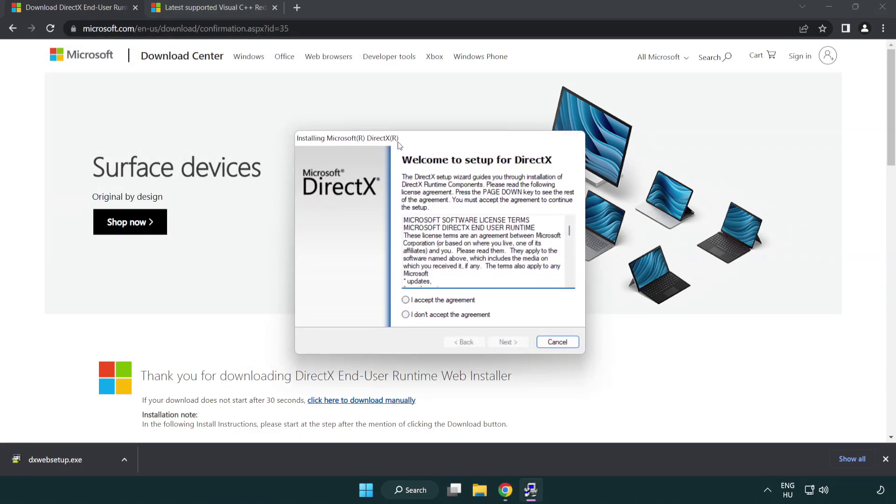
pyautogui.moveTo(566, 227); pyautogui.dragTo(562, 279)
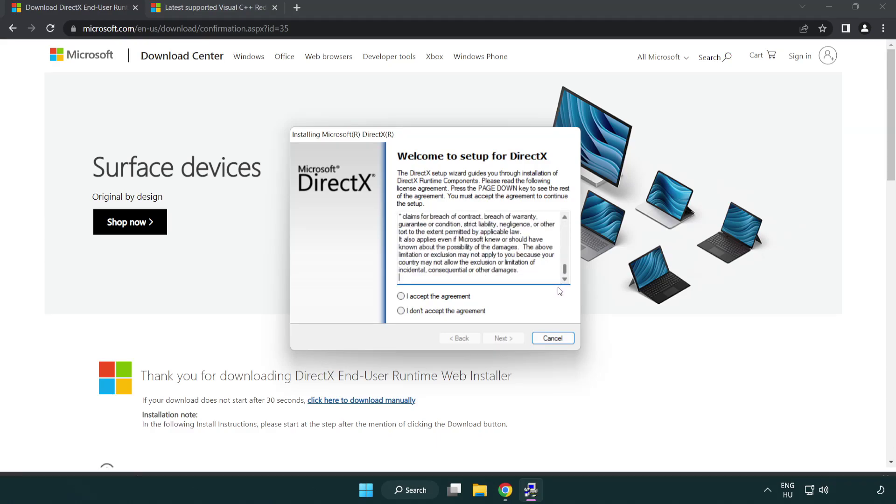
# - Accept the license, decline the Bing Bar, and finish the DirectX runtime installation
pyautogui.click(401, 297)
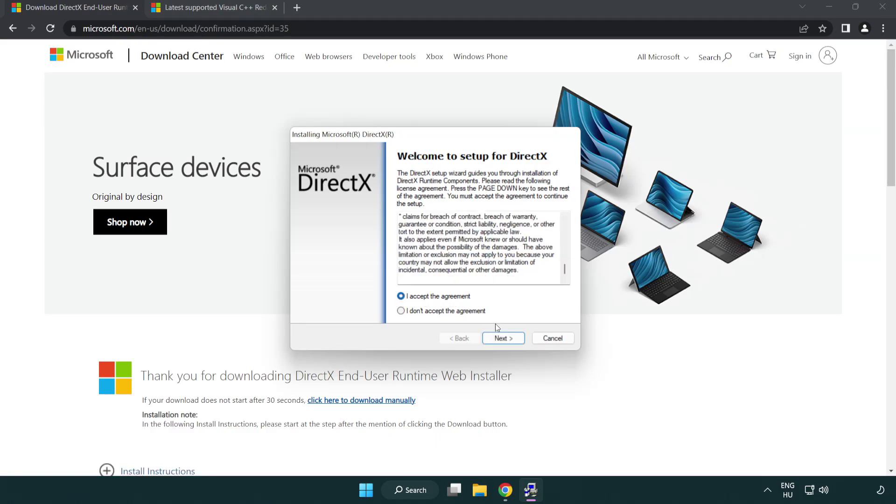
pyautogui.click(505, 341)
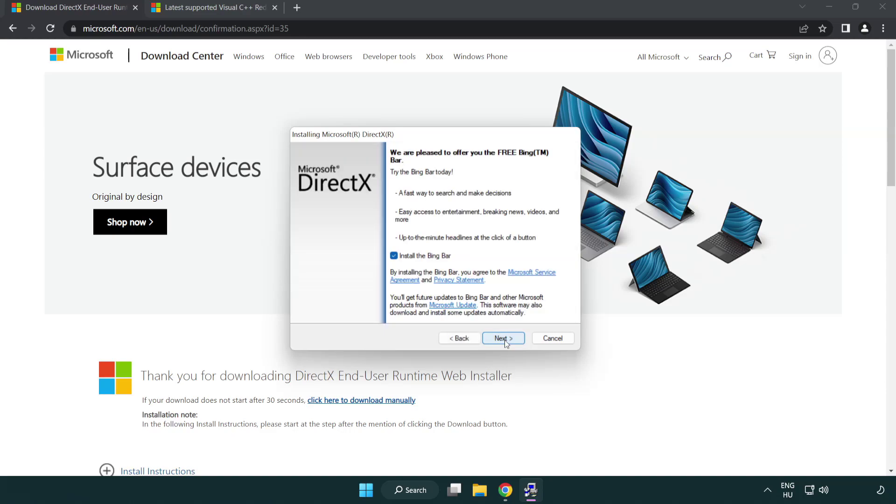
pyautogui.click(395, 258)
pyautogui.click(505, 338)
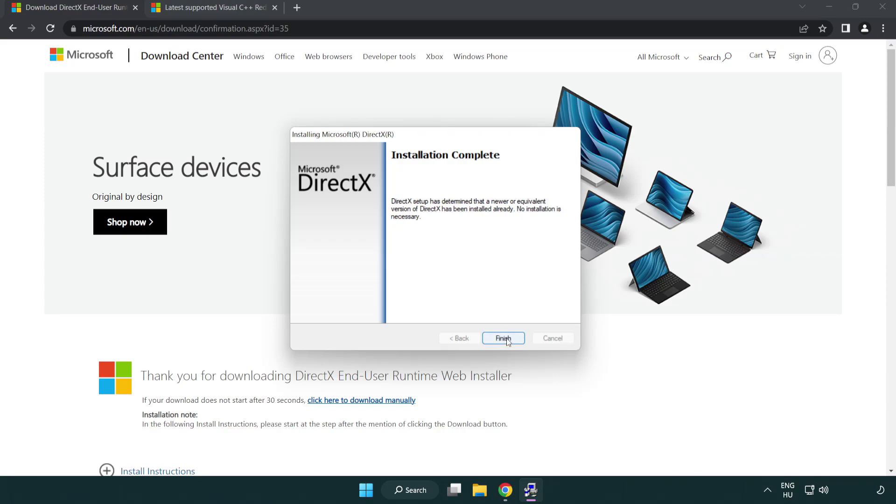
pyautogui.click(504, 337)
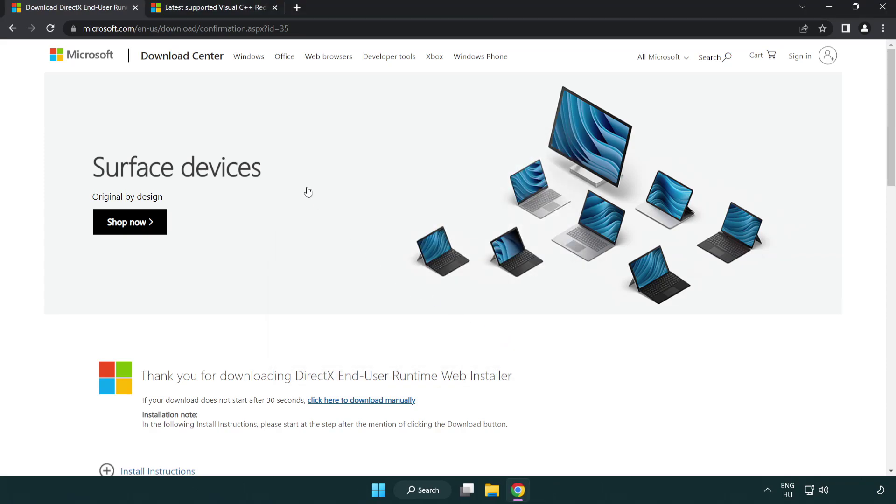
# - Close the DirectX tab, download the ARM64, x86 and x64 VC++ redistributables, and launch VC_redist.arm64.exe
pyautogui.click(136, 8)
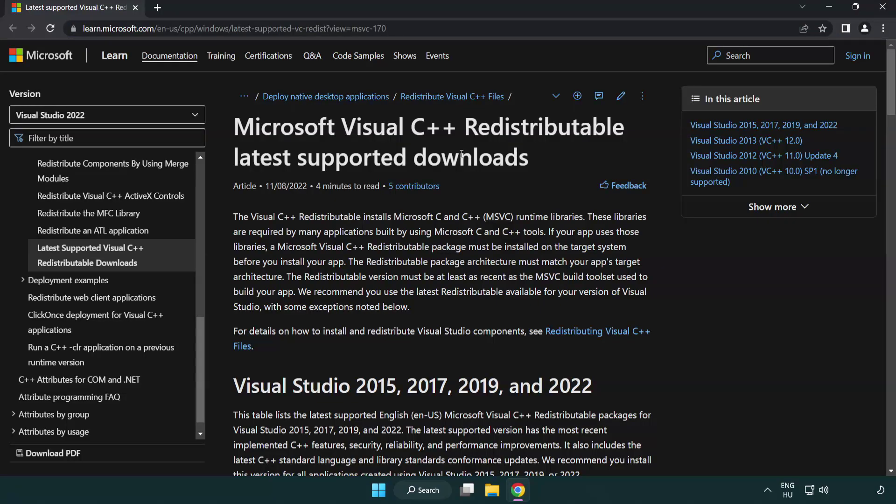
pyautogui.scroll(-6, 461, 154)
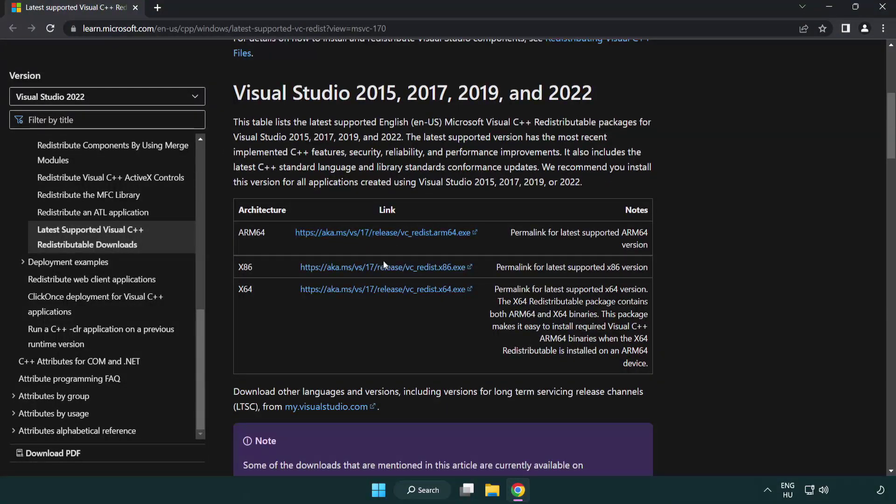
pyautogui.click(368, 237)
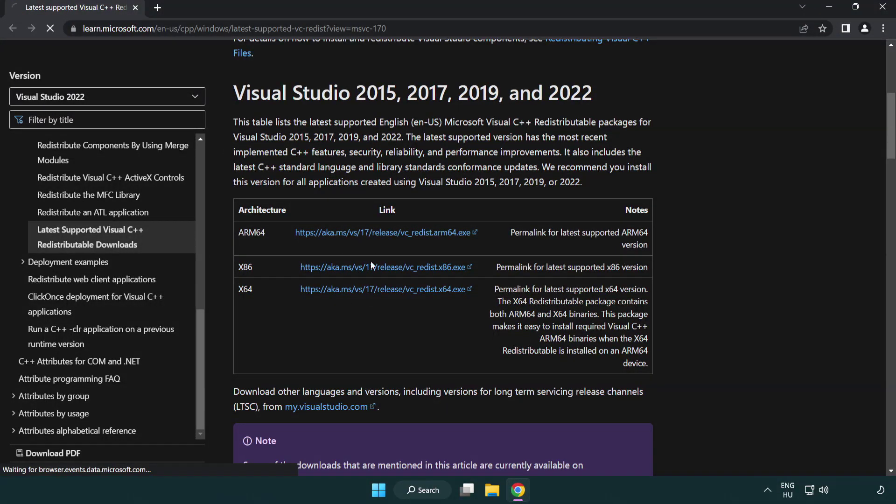
pyautogui.click(371, 267)
pyautogui.click(375, 290)
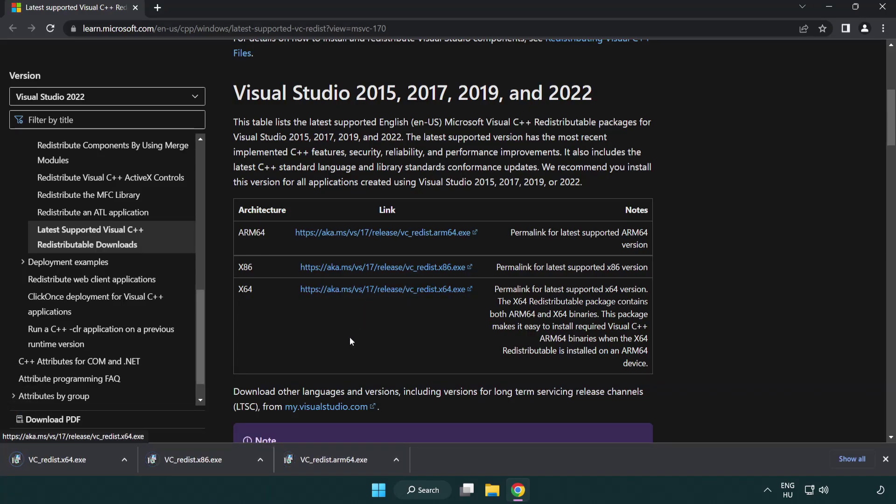
pyautogui.click(342, 466)
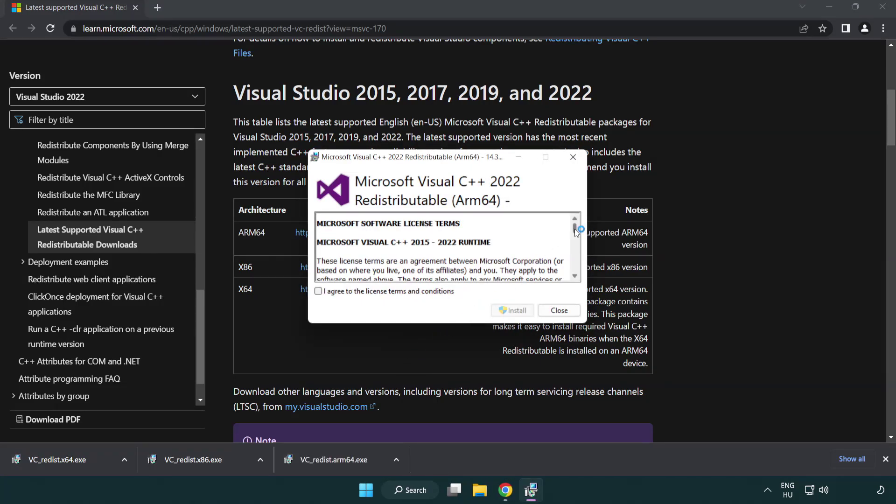
pyautogui.moveTo(576, 228); pyautogui.dragTo(578, 269)
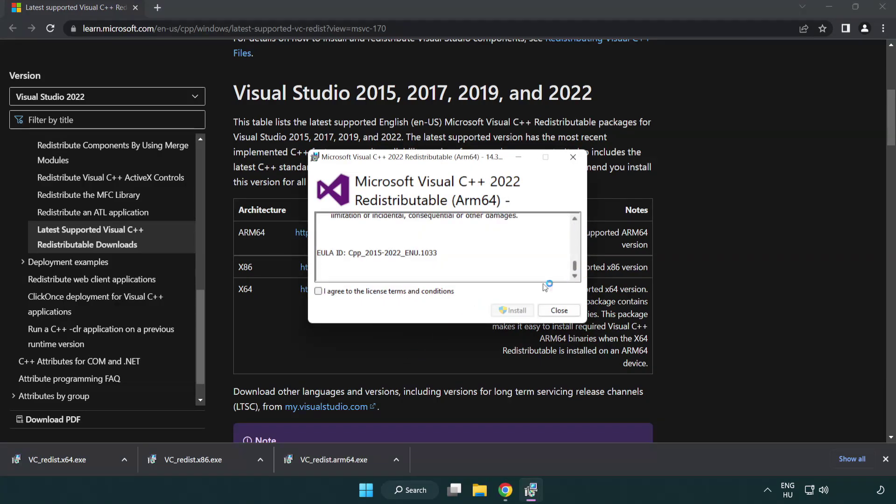
pyautogui.click(321, 292)
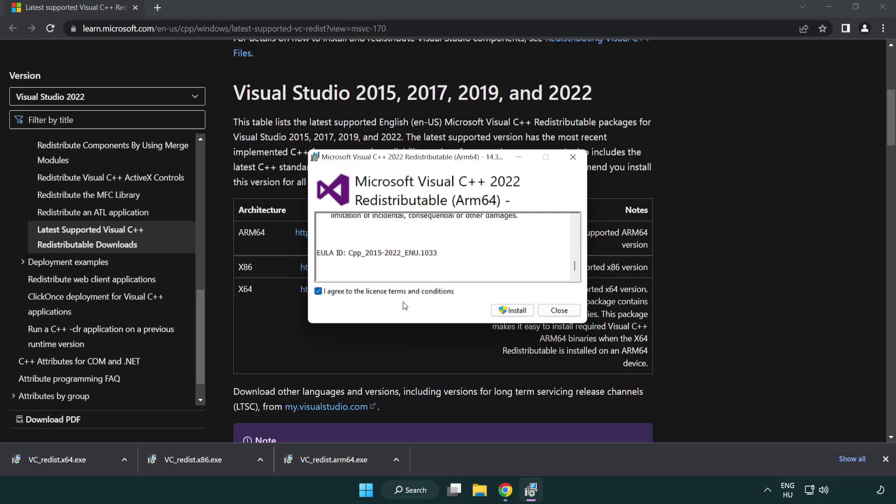
pyautogui.click(499, 310)
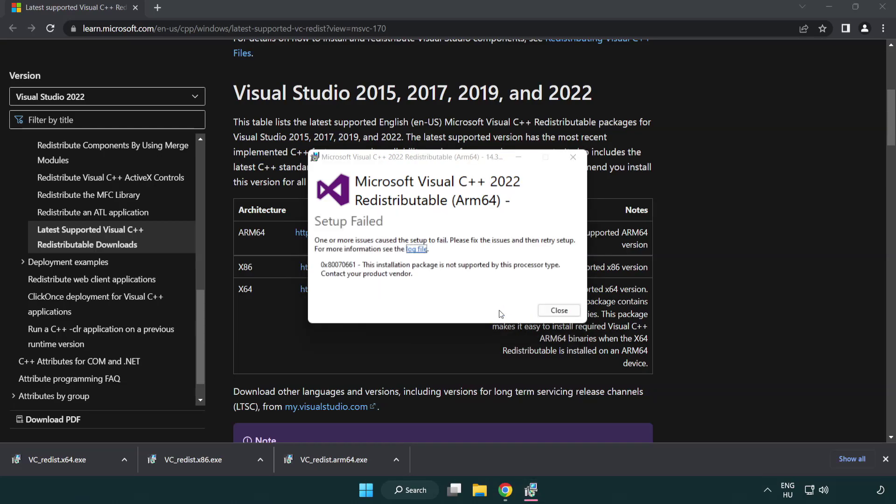
pyautogui.click(557, 310)
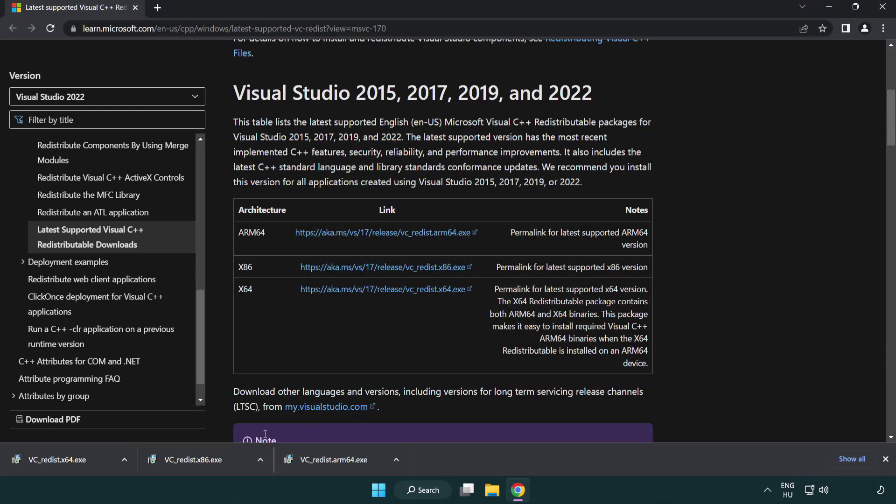
# - Install VC_redist.x86.exe and VC_redist.x64.exe, closing each setup without restarting
pyautogui.click(201, 466)
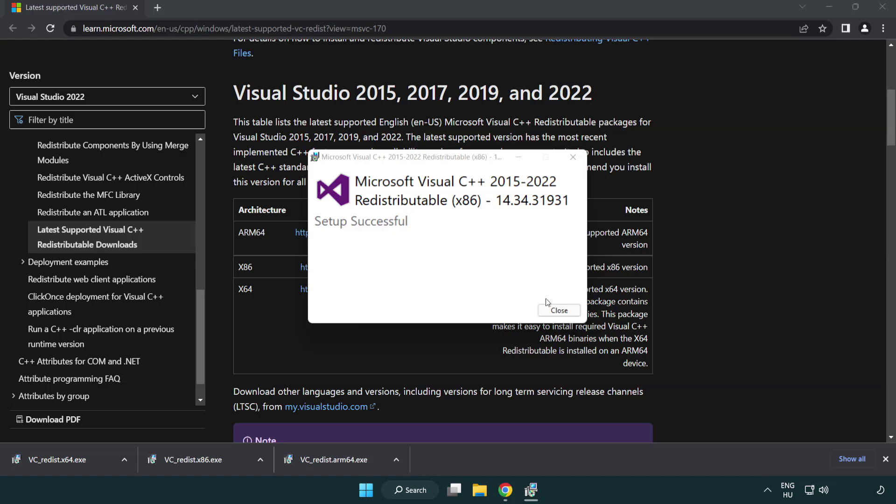
pyautogui.click(560, 311)
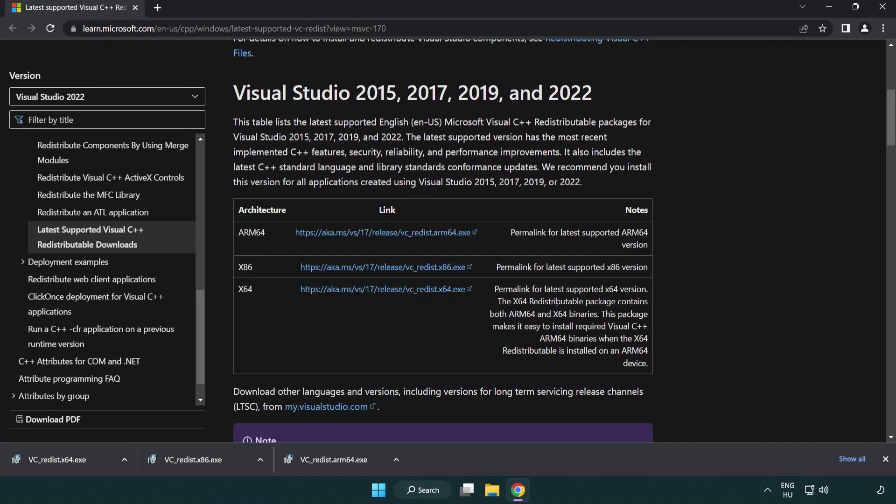
pyautogui.click(67, 458)
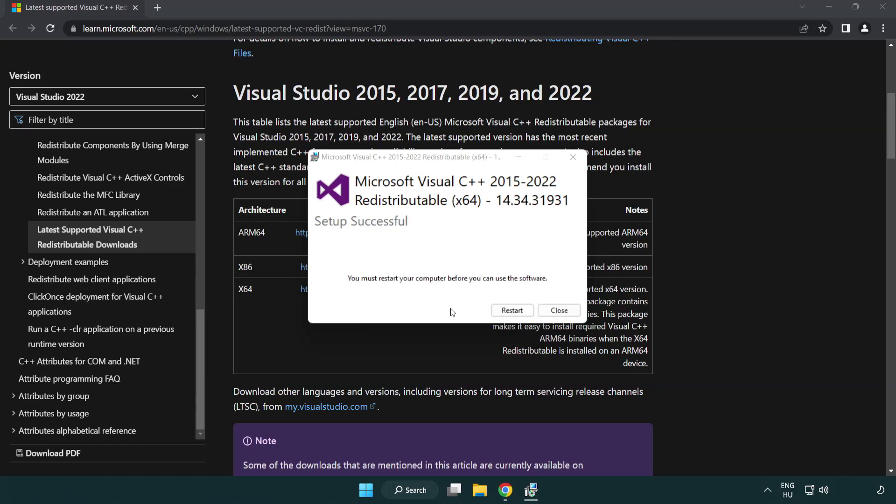
pyautogui.click(559, 310)
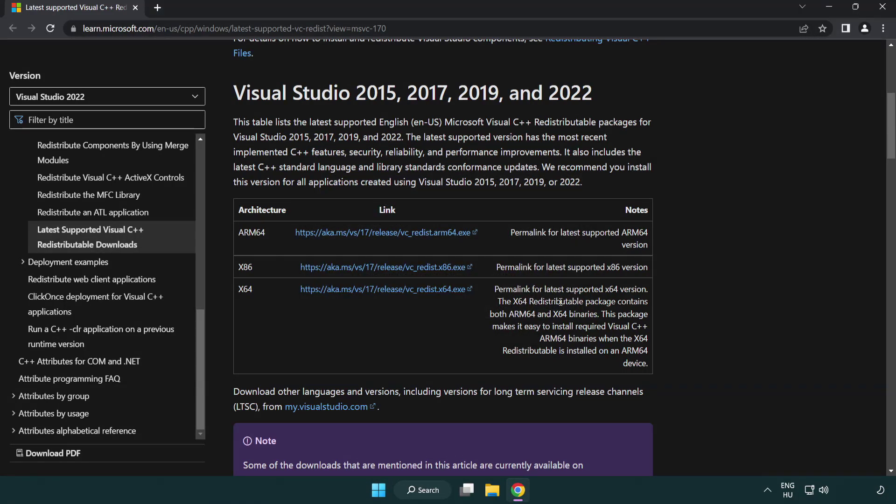
# - Close Chrome, then search for cmd and run Command Prompt as administrator
pyautogui.click(882, 9)
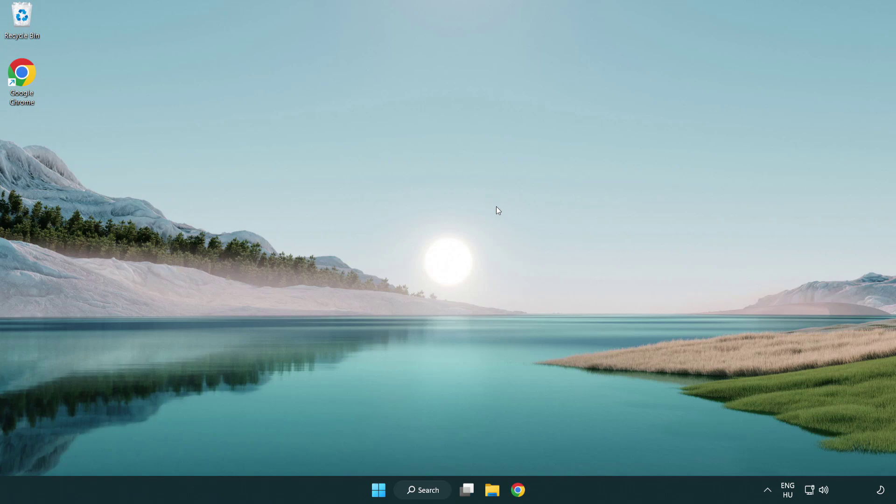
pyautogui.click(418, 489)
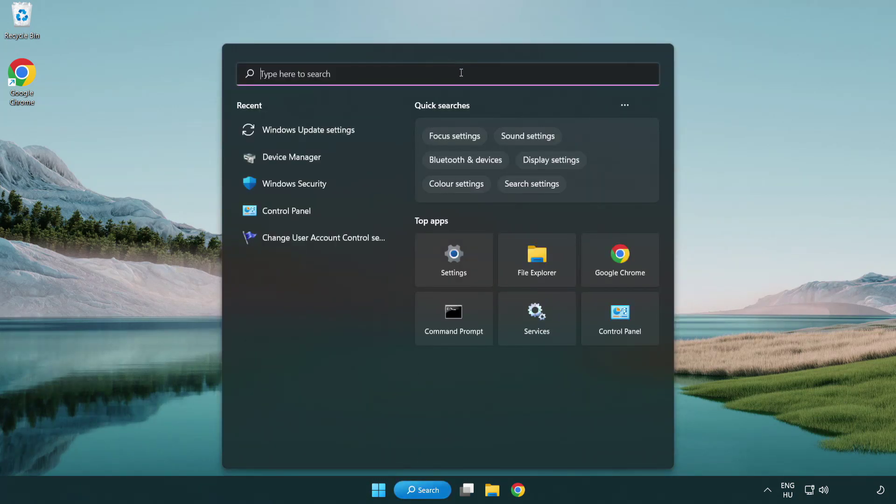
pyautogui.write('cmd')
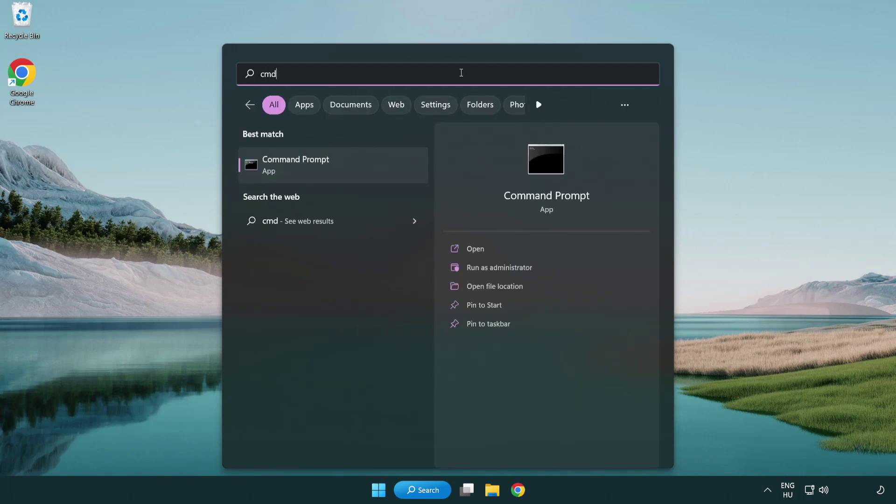
pyautogui.rightClick(345, 171)
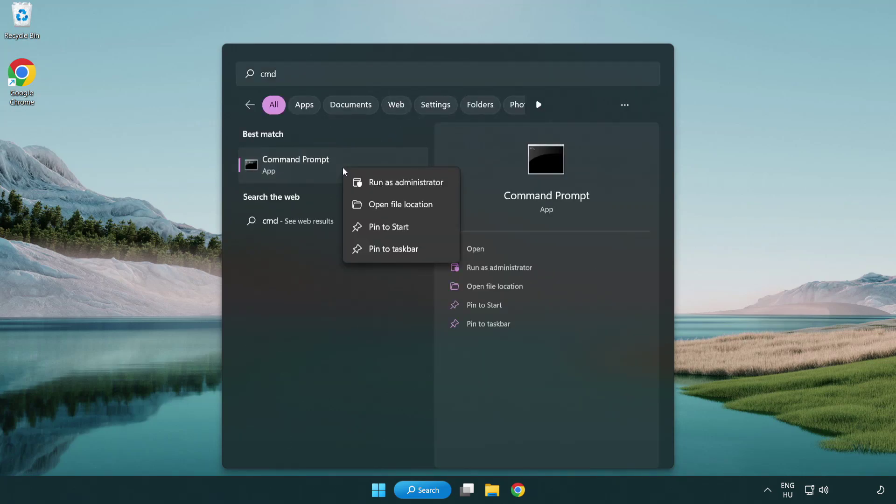
pyautogui.click(404, 183)
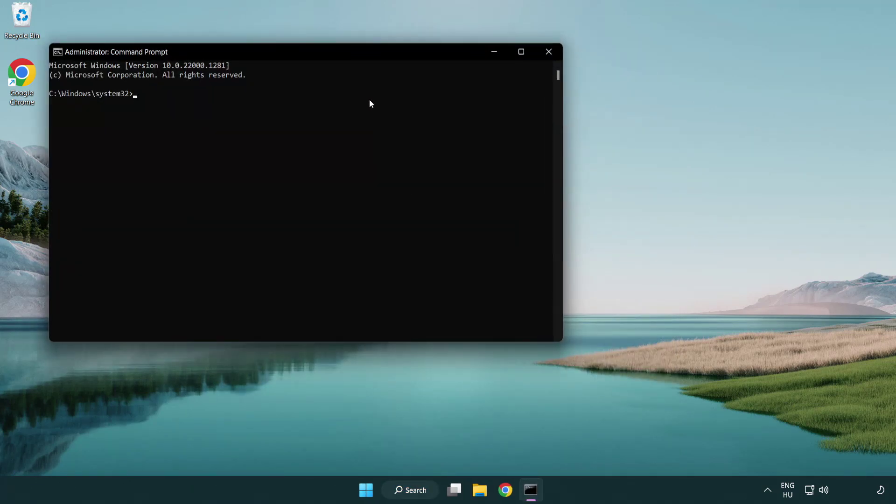
# - Centre the elevated Command Prompt and run sfc /scannow until verification reaches 100%
pyautogui.moveTo(319, 51); pyautogui.dragTo(450, 91)
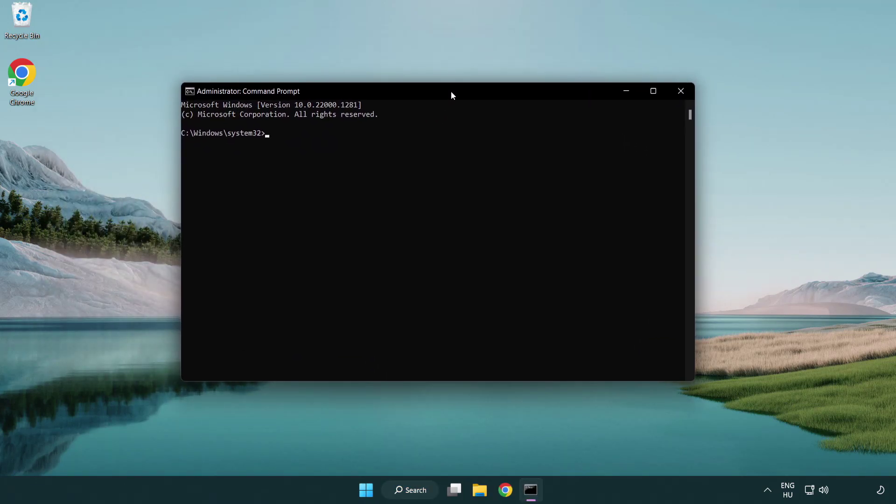
pyautogui.write('sfc /')
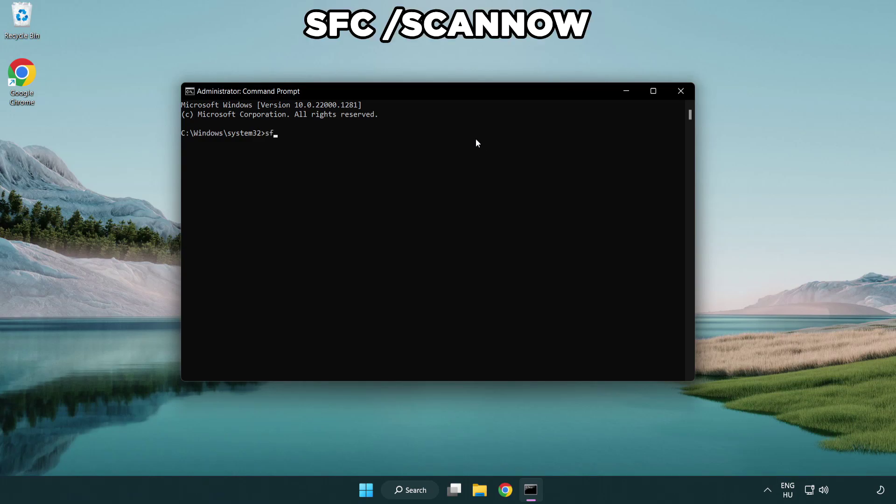
pyautogui.write('scannow')
pyautogui.press('Return')
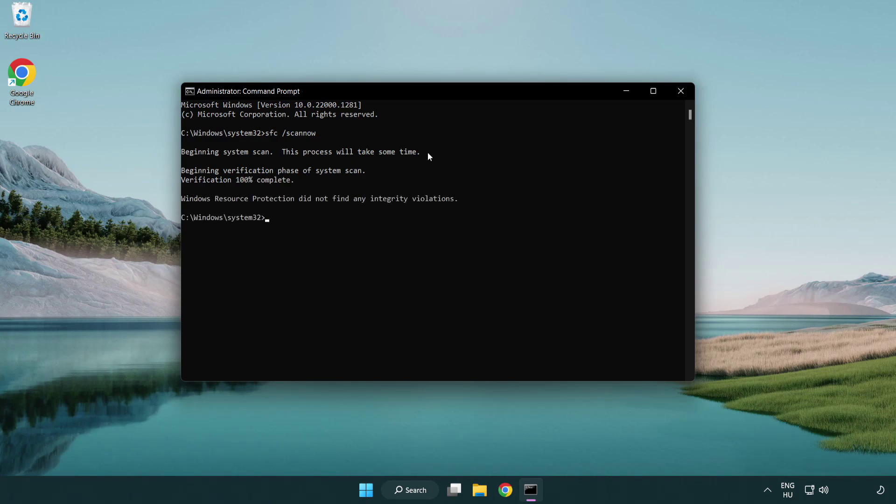
# - Close Command Prompt and show the Start menu's Sleep, Shut down and Restart options
pyautogui.click(681, 91)
pyautogui.click(371, 494)
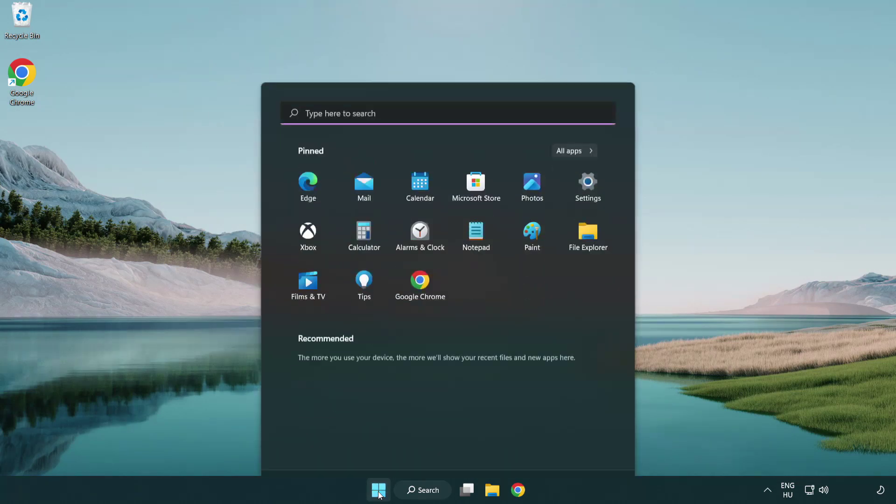
pyautogui.click(596, 448)
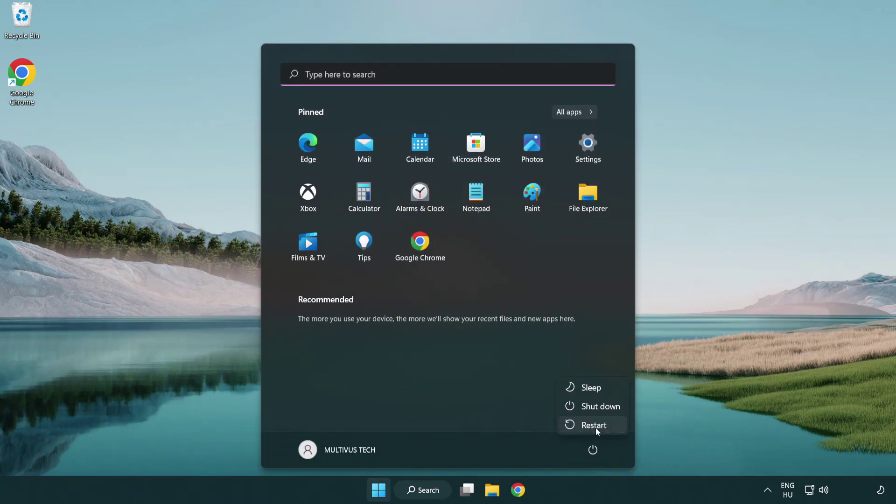